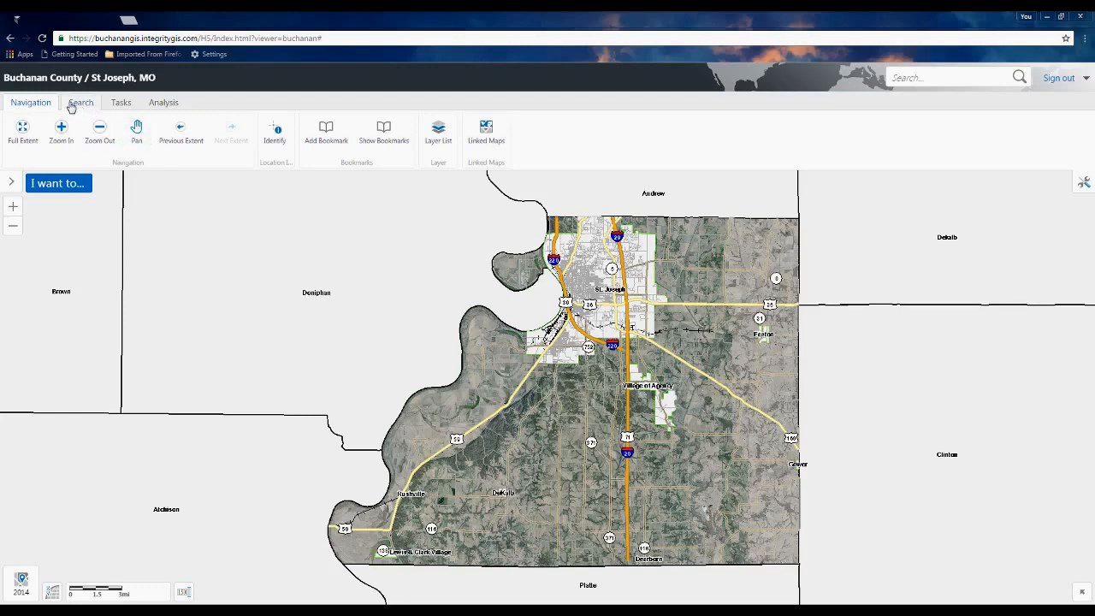
- Open the Query tool and choose Parcel as its data source
{"action": "left_click", "coordinate": [79, 104]}
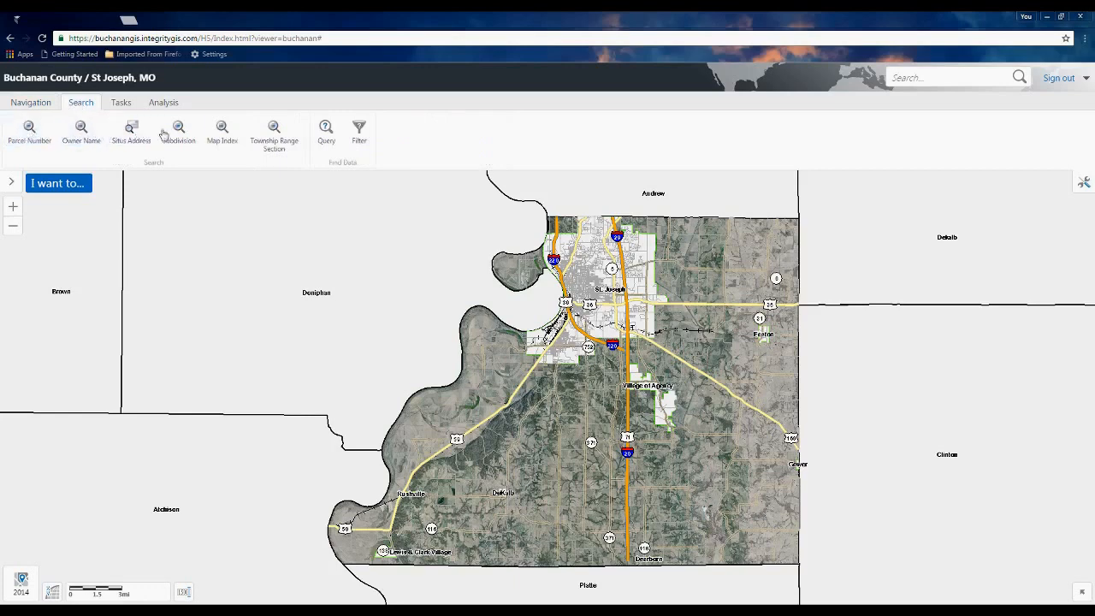
{"action": "left_click", "coordinate": [327, 132]}
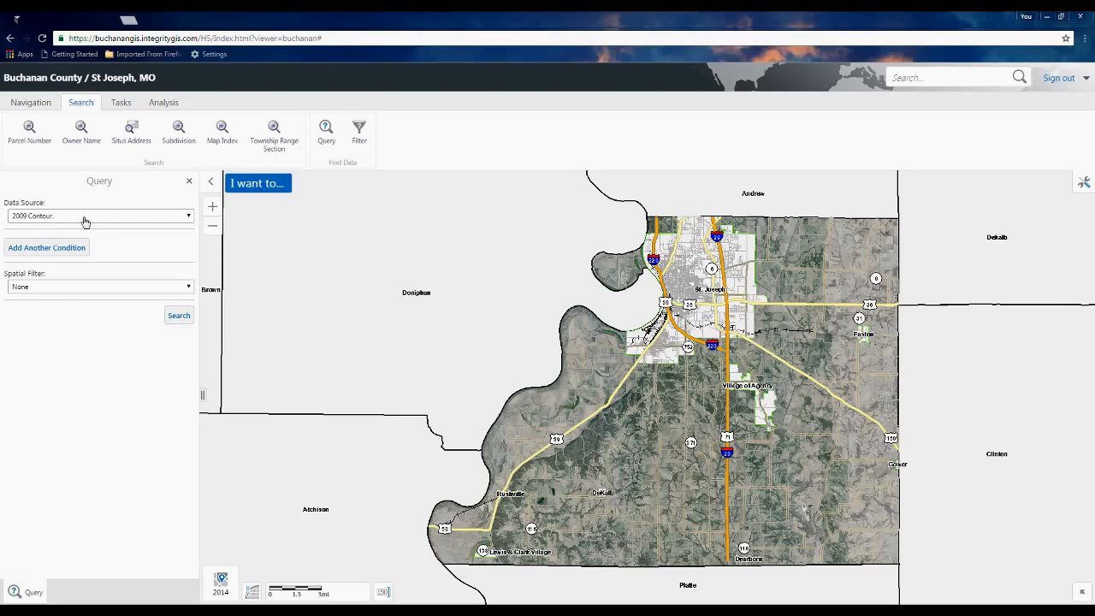
{"action": "left_click", "coordinate": [118, 219]}
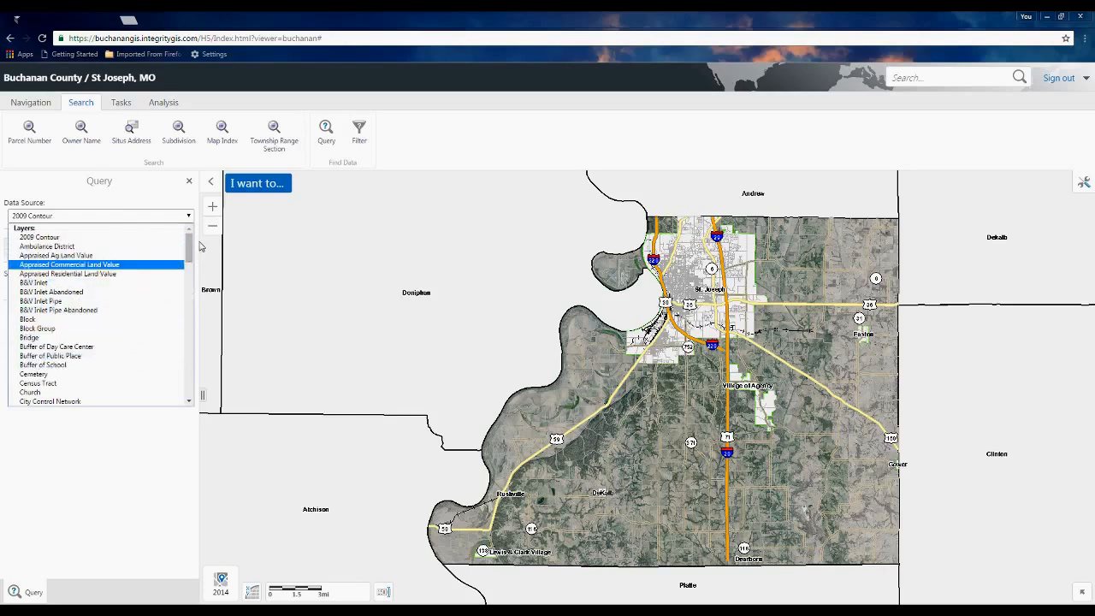
{"action": "left_click_drag", "start_coordinate": [187, 252], "coordinate": [200, 318]}
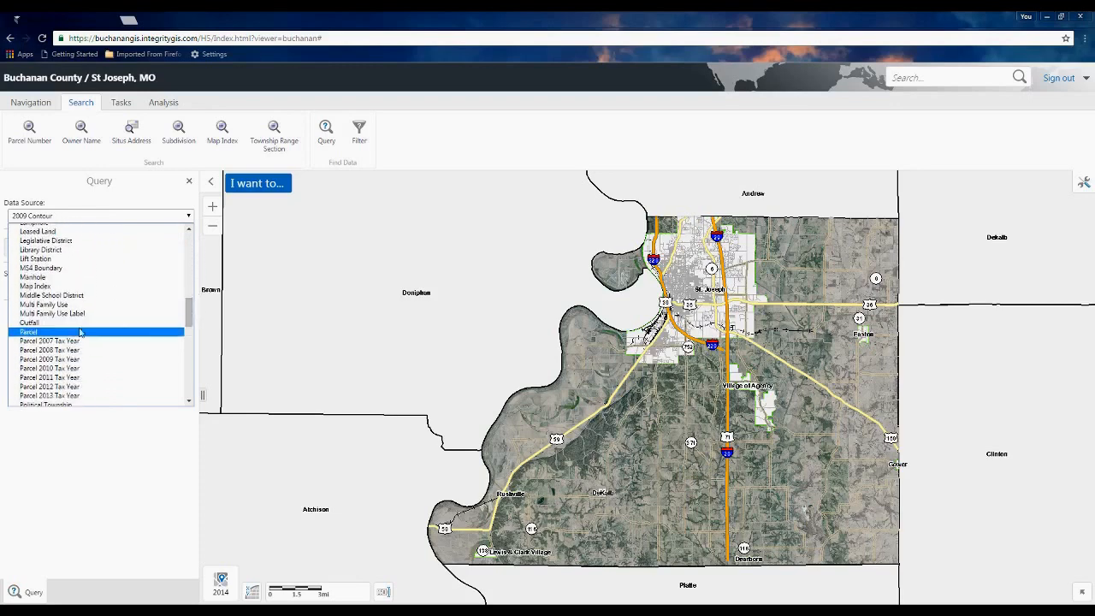
{"action": "left_click", "coordinate": [30, 332]}
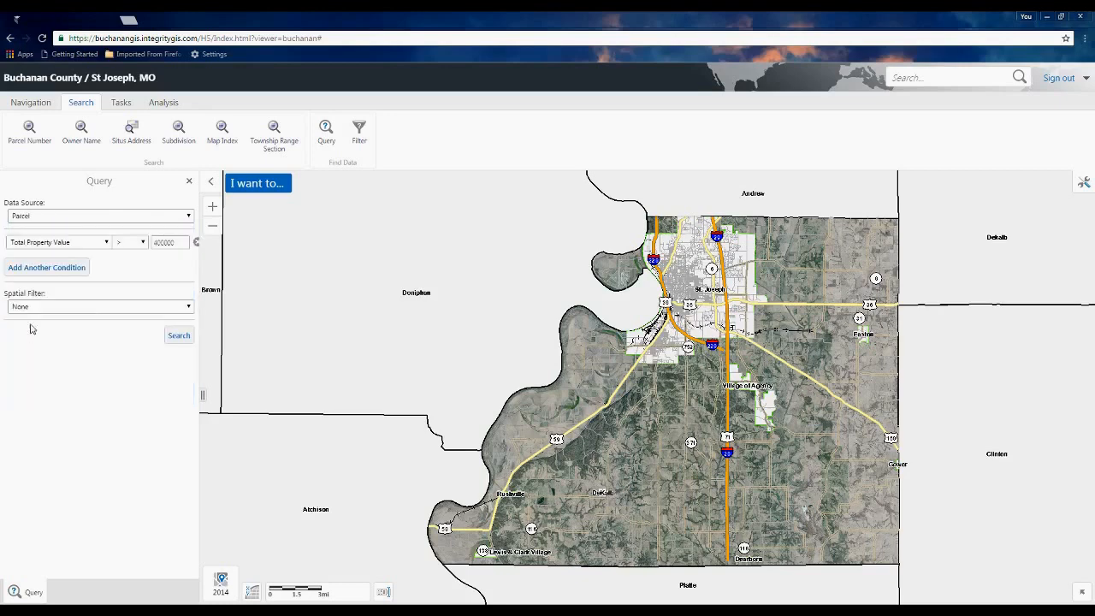
- Set the query condition to Total Property Value > 400000 and run the search
{"action": "left_click", "coordinate": [96, 248]}
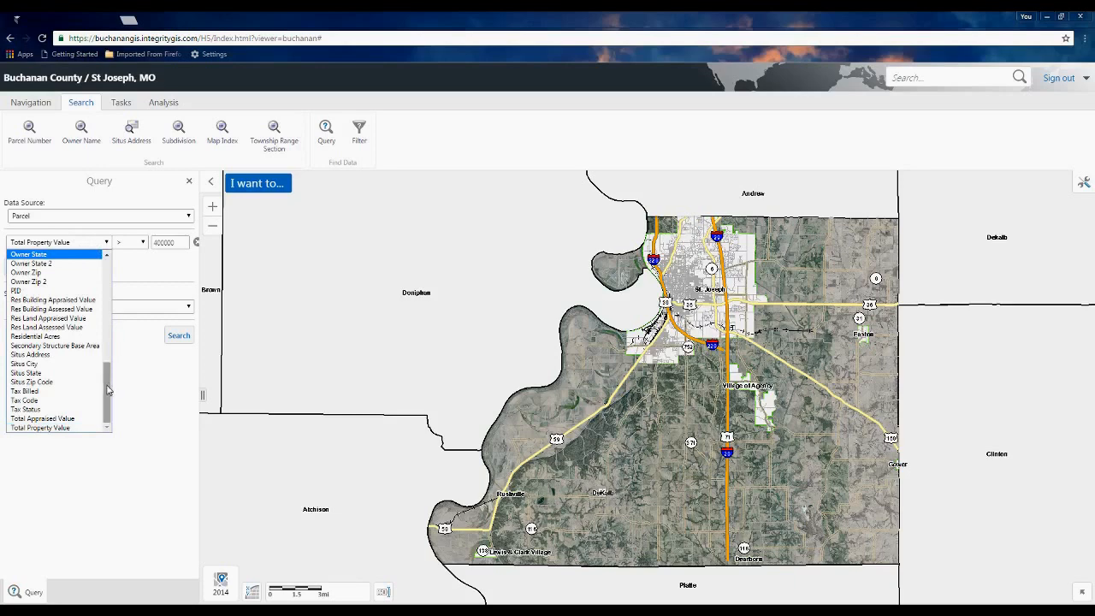
{"action": "mouse_move", "coordinate": [107, 389]}
{"action": "left_mouse_down"}
{"action": "mouse_move", "coordinate": [107, 288]}
{"action": "mouse_move", "coordinate": [108, 397]}
{"action": "left_mouse_up"}
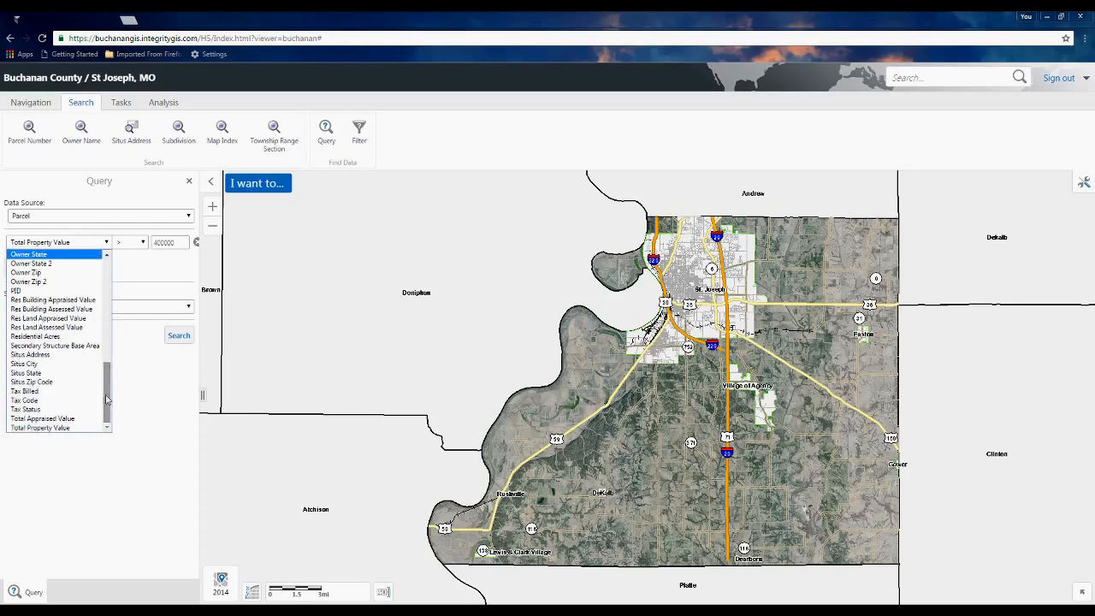
{"action": "left_click", "coordinate": [36, 428]}
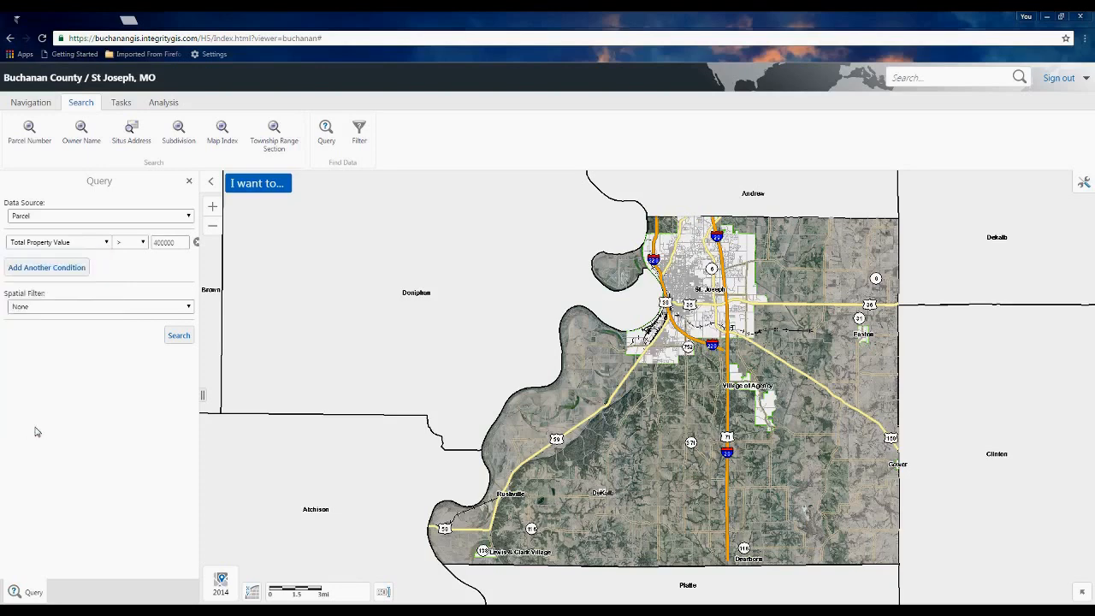
{"action": "left_click", "coordinate": [143, 242]}
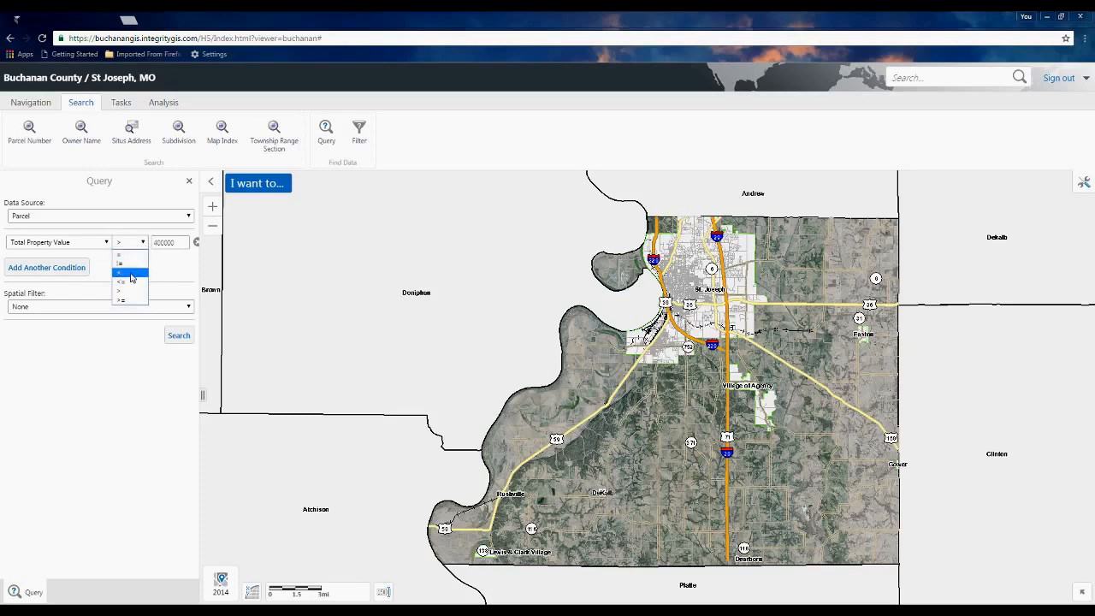
{"action": "left_click", "coordinate": [131, 244]}
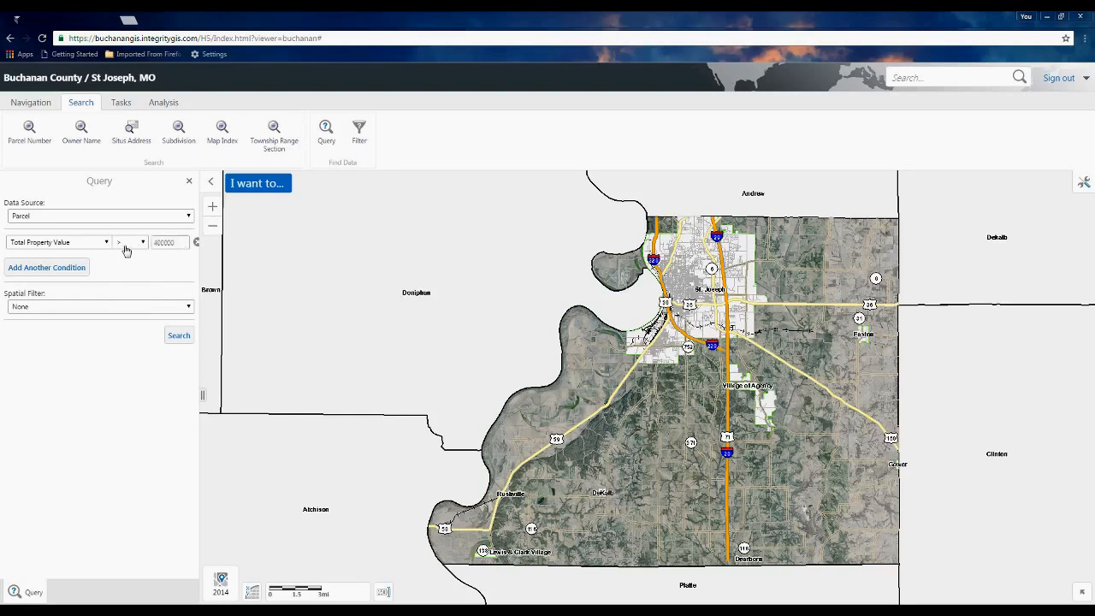
{"action": "left_click_drag", "start_coordinate": [183, 242], "coordinate": [140, 247]}
{"action": "key", "text": "BackSpace"}
{"action": "type", "text": "400000"}
{"action": "left_click", "coordinate": [185, 339]}
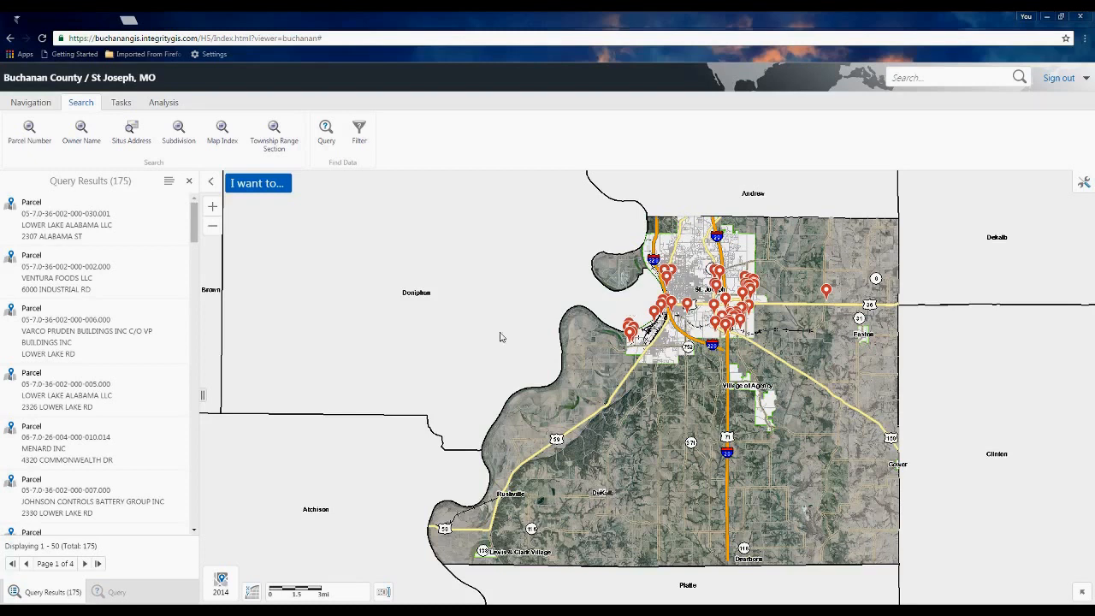
- View the map location and details of the Lower Lake Alabama LLC parcel at Alabama St and the Ventura Foods LLC parcel, returning to the results
{"action": "left_click", "coordinate": [12, 209]}
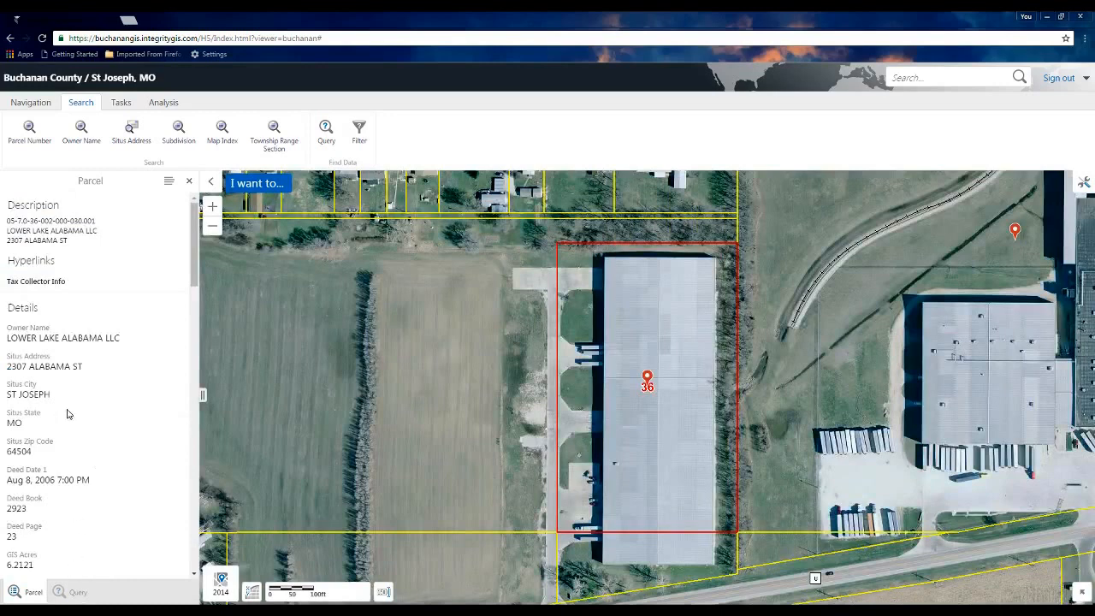
{"action": "left_click", "coordinate": [189, 184]}
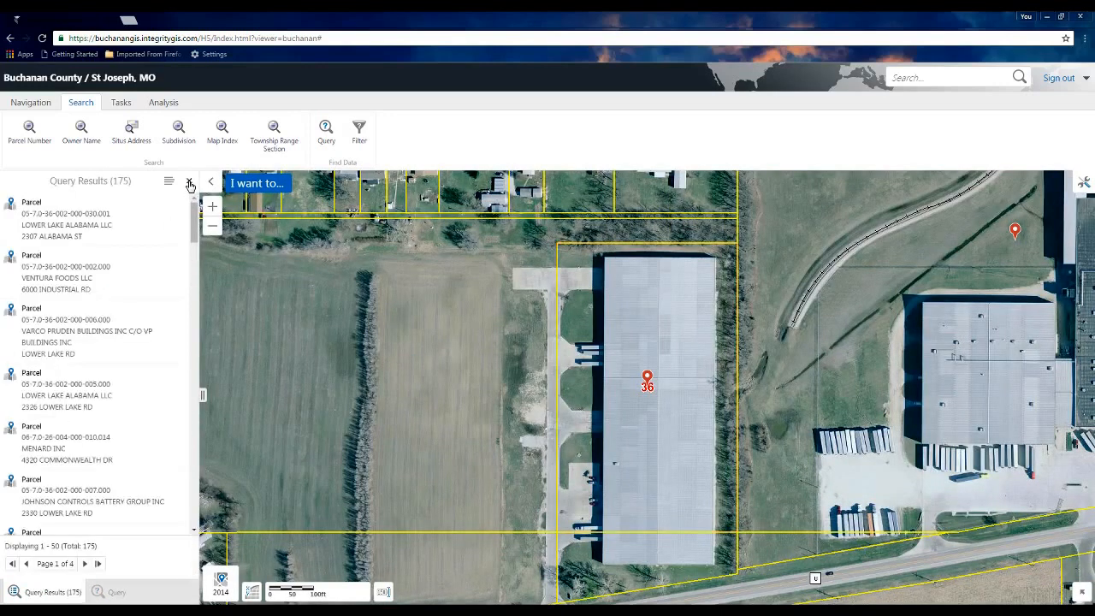
{"action": "left_click", "coordinate": [9, 263]}
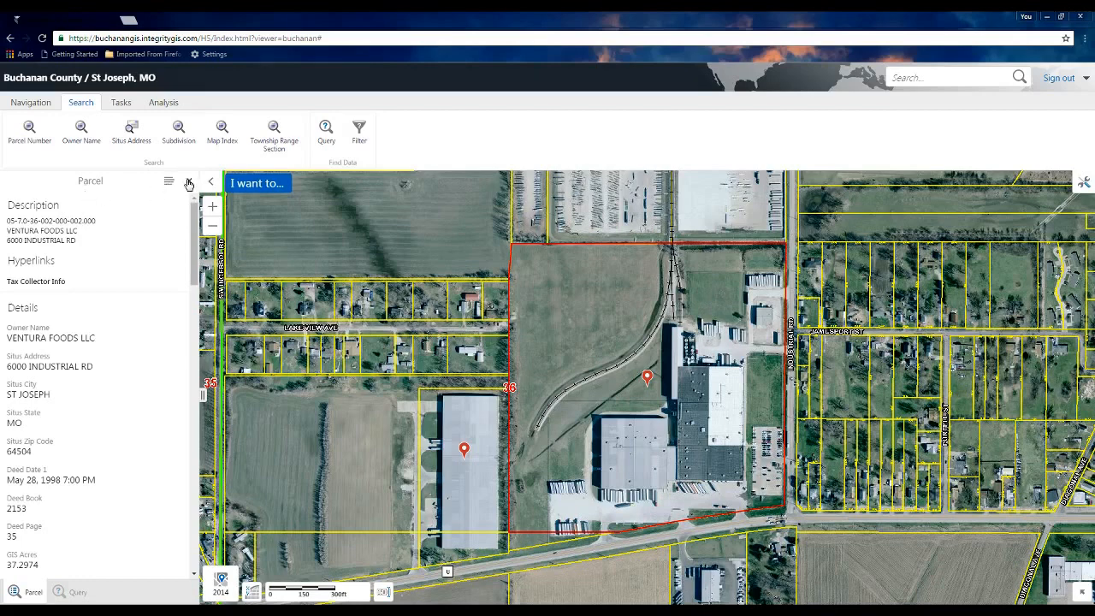
{"action": "left_click", "coordinate": [189, 182]}
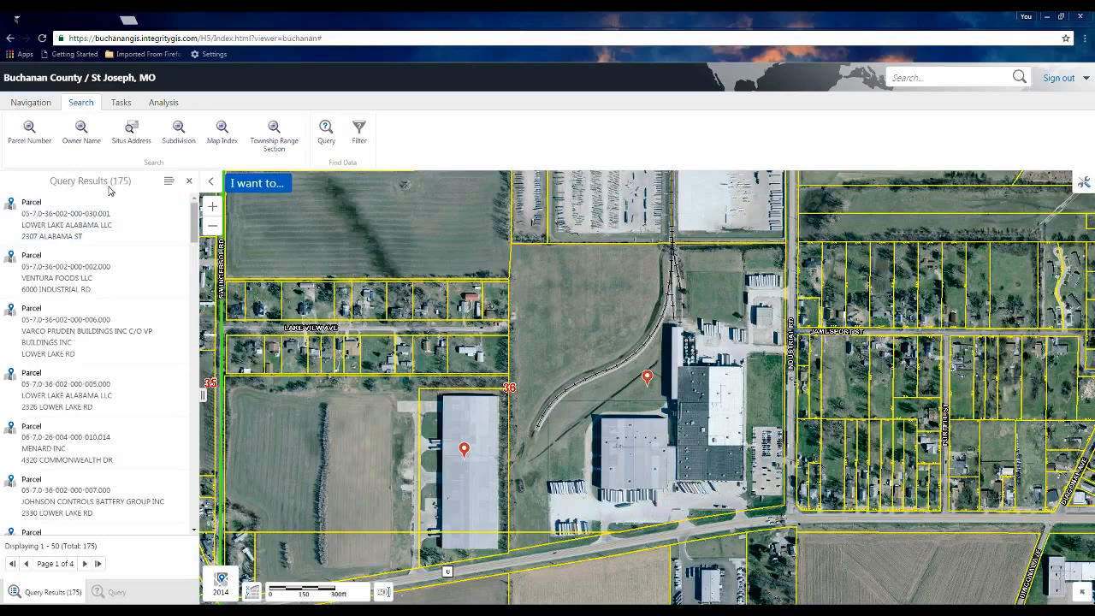
- Show the query results in table format and locate the R-G Holdings LLC parcel on the map
{"action": "left_click", "coordinate": [168, 185]}
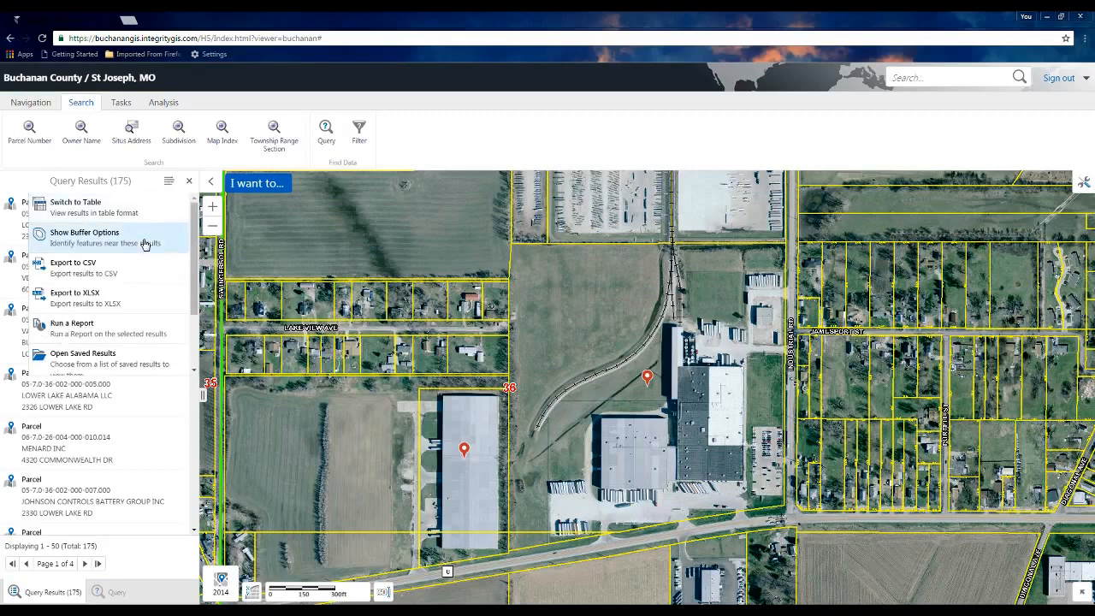
{"action": "left_click", "coordinate": [73, 208]}
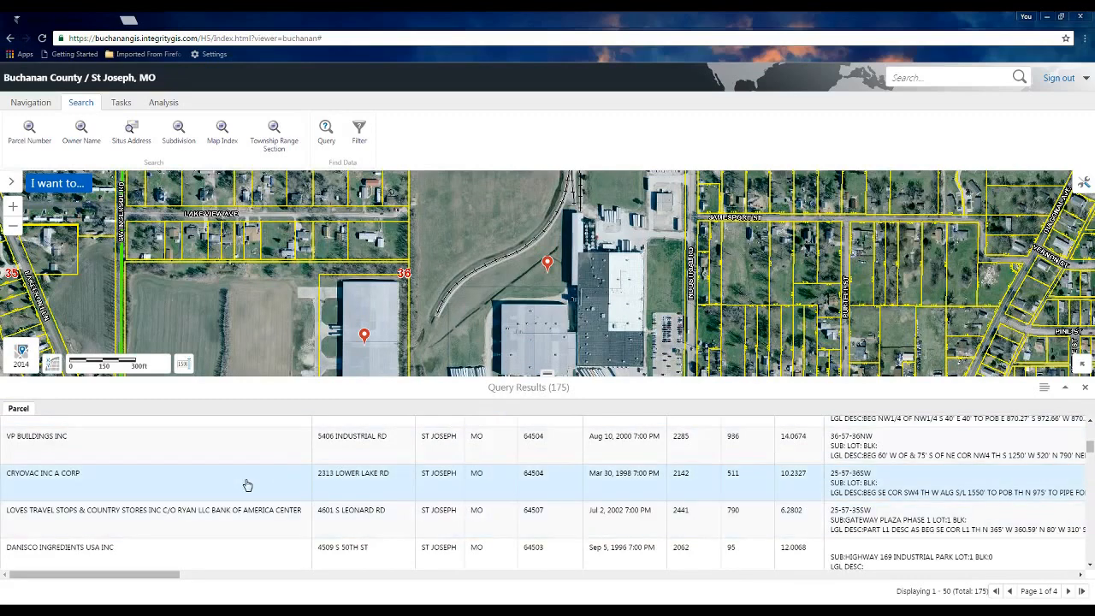
{"action": "scroll", "coordinate": [100, 502], "scroll_direction": "down", "scroll_amount": 2}
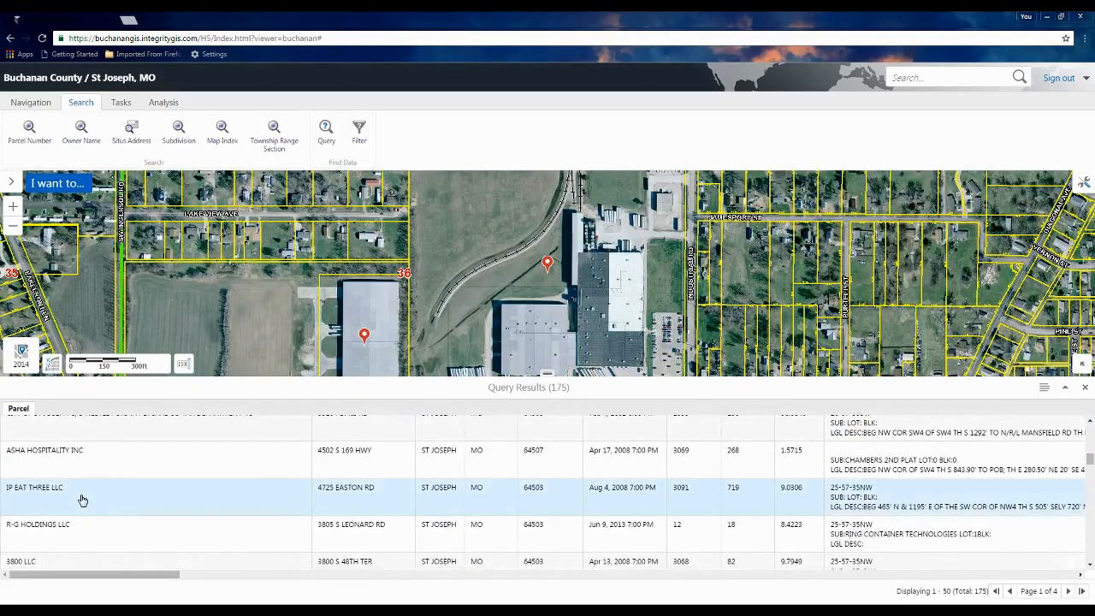
{"action": "left_click", "coordinate": [34, 534]}
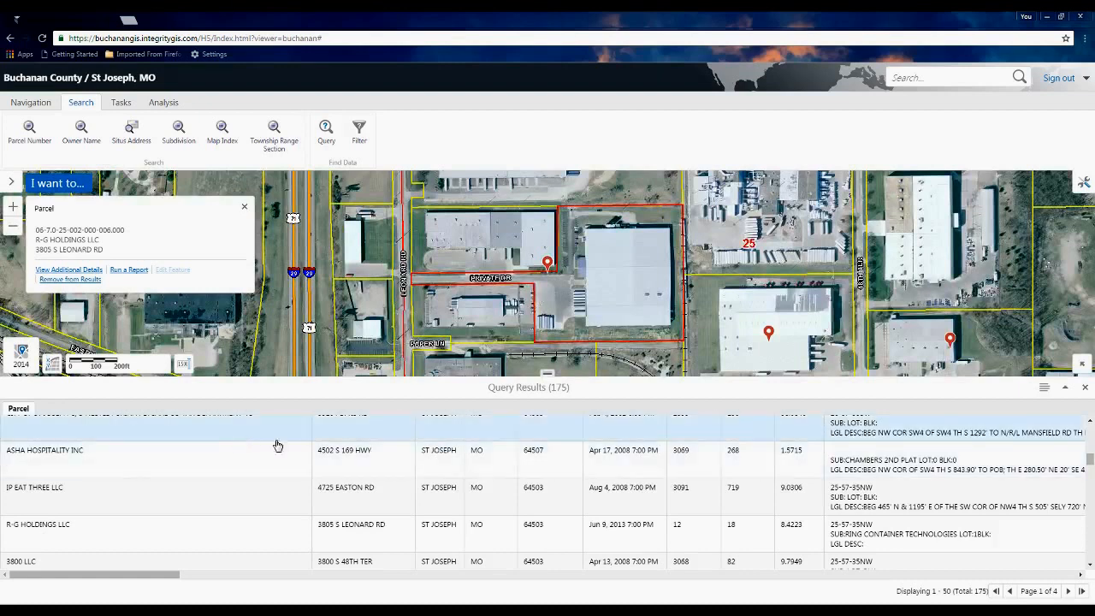
- Return the query results to list format and export them to an XLSX file
{"action": "left_click", "coordinate": [1045, 390]}
{"action": "left_click", "coordinate": [934, 419]}
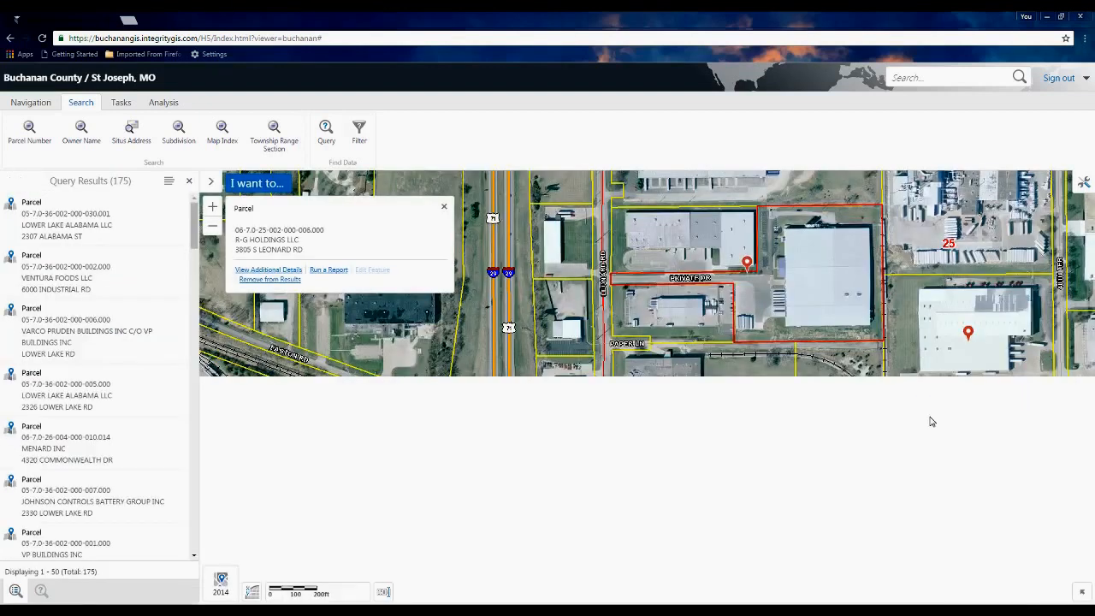
{"action": "left_click", "coordinate": [170, 182]}
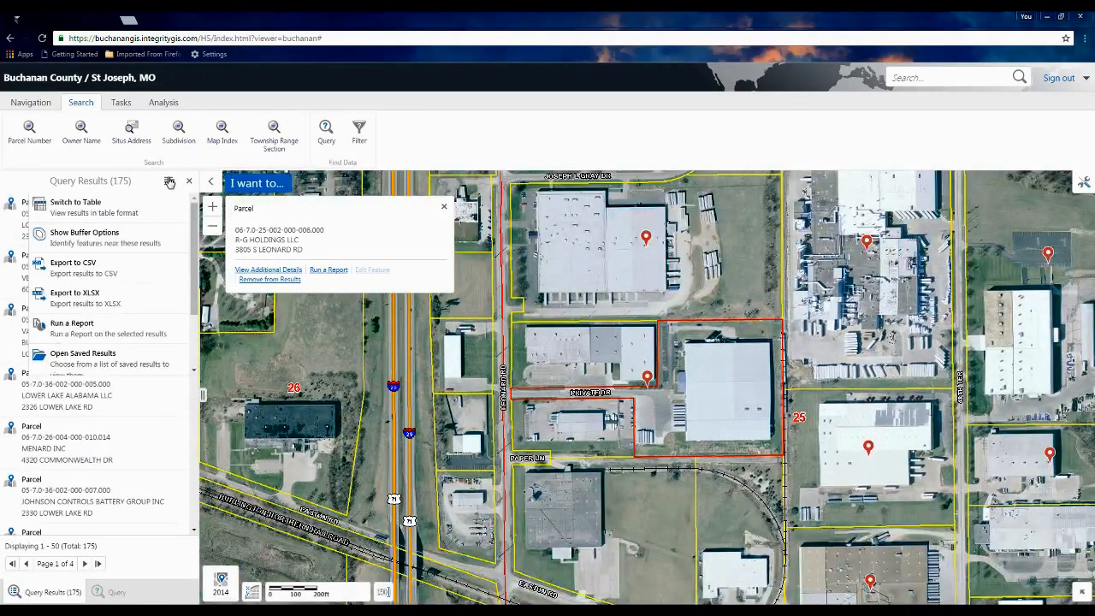
{"action": "left_click", "coordinate": [85, 300]}
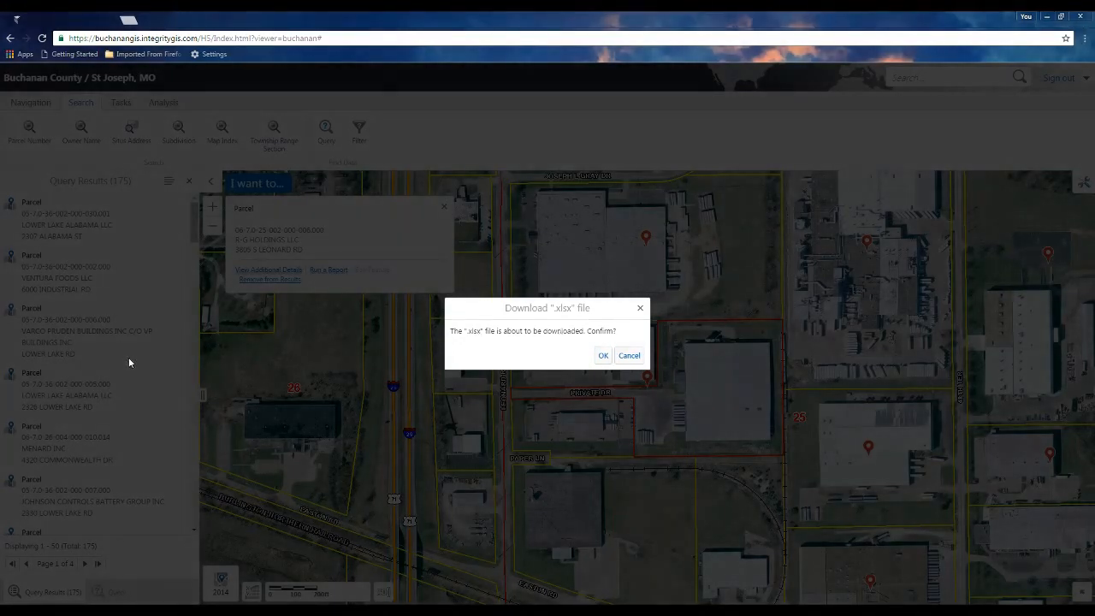
{"action": "left_click", "coordinate": [603, 355]}
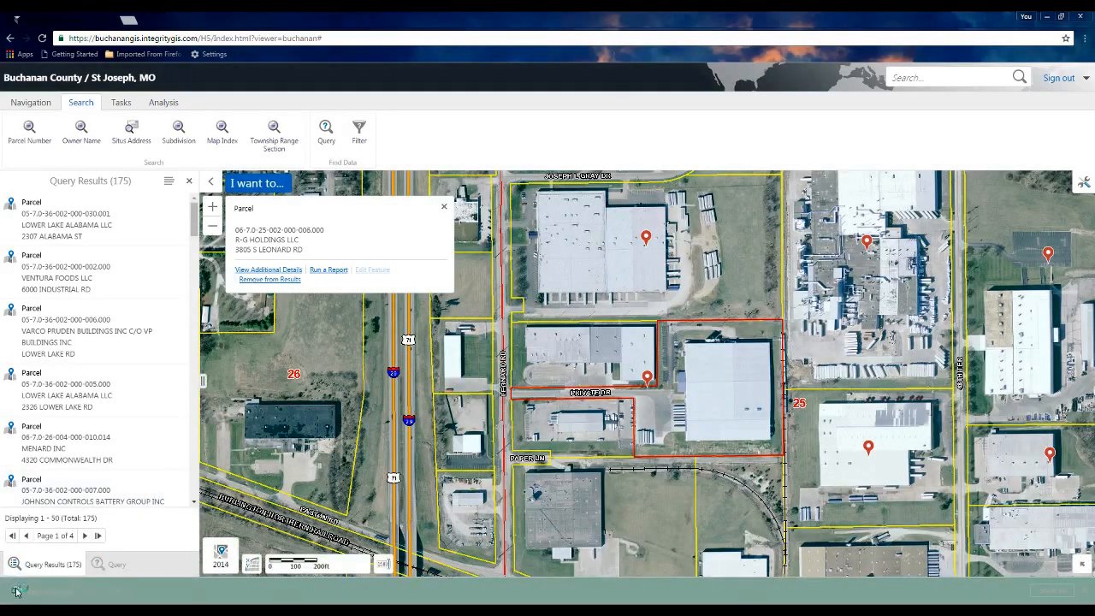
- Open the exported spreadsheet in Excel, review its parcel rows down to the end, and close it
{"action": "left_click", "coordinate": [17, 592]}
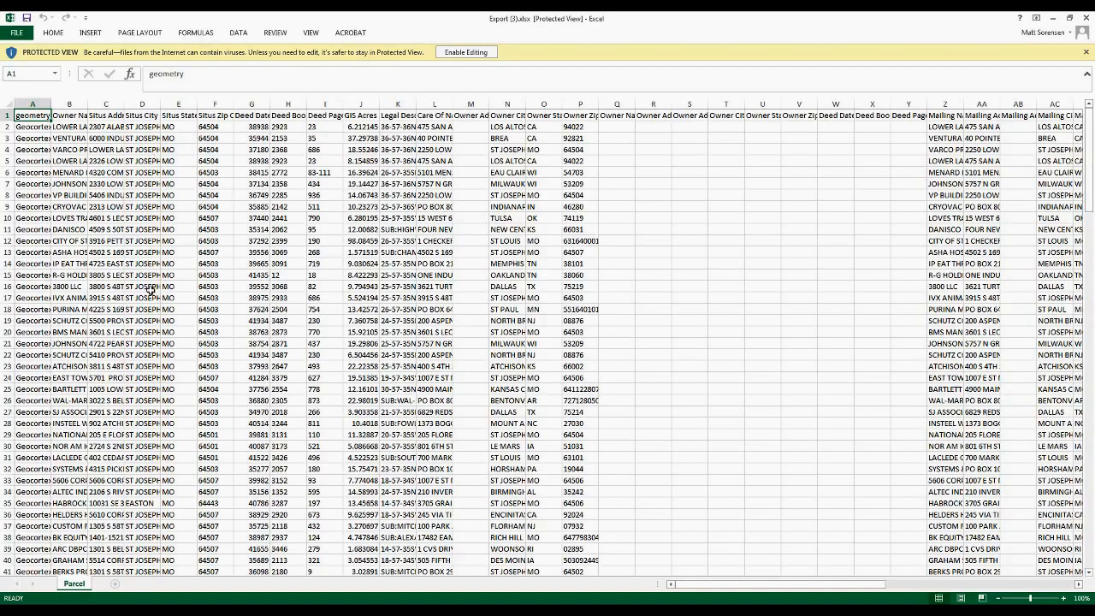
{"action": "scroll", "coordinate": [152, 295], "scroll_direction": "down", "scroll_amount": 4}
{"action": "scroll", "coordinate": [154, 298], "scroll_direction": "down", "scroll_amount": 20}
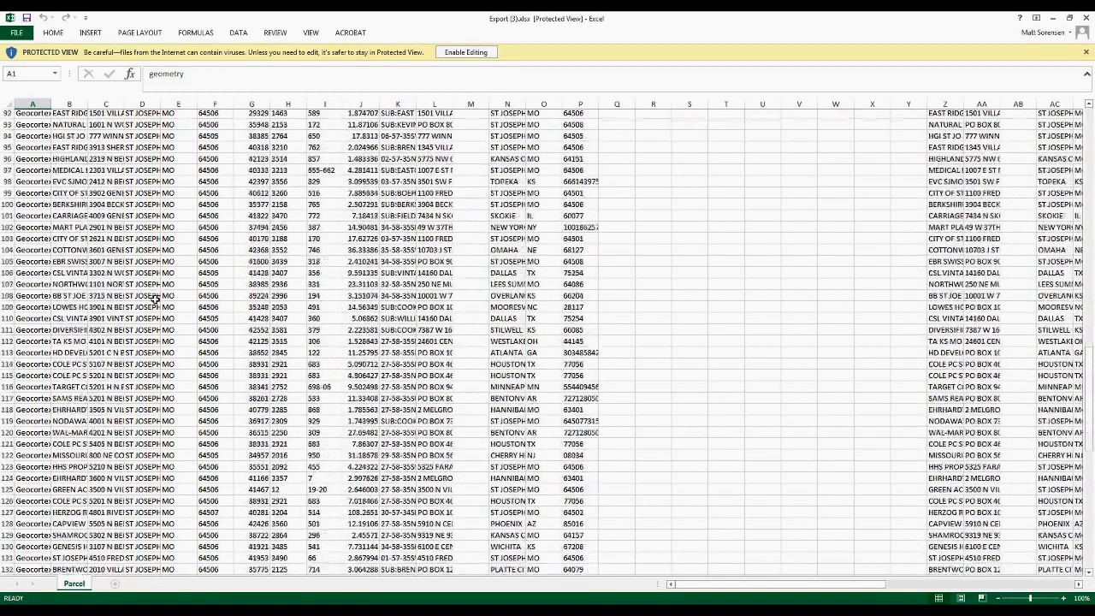
{"action": "scroll", "coordinate": [153, 297], "scroll_direction": "down", "scroll_amount": 11}
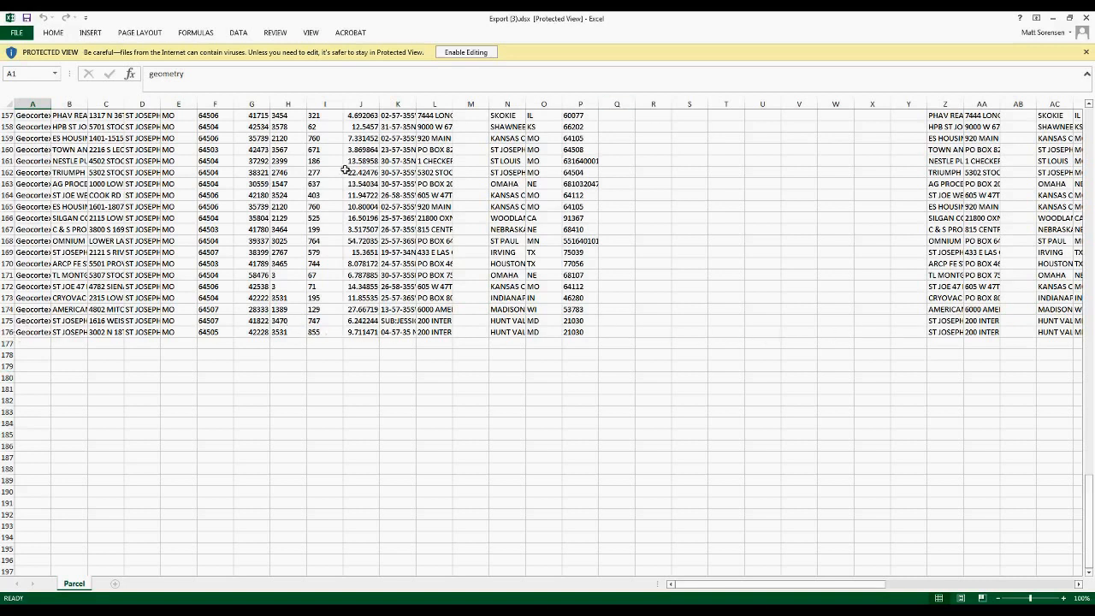
{"action": "left_click", "coordinate": [1087, 15]}
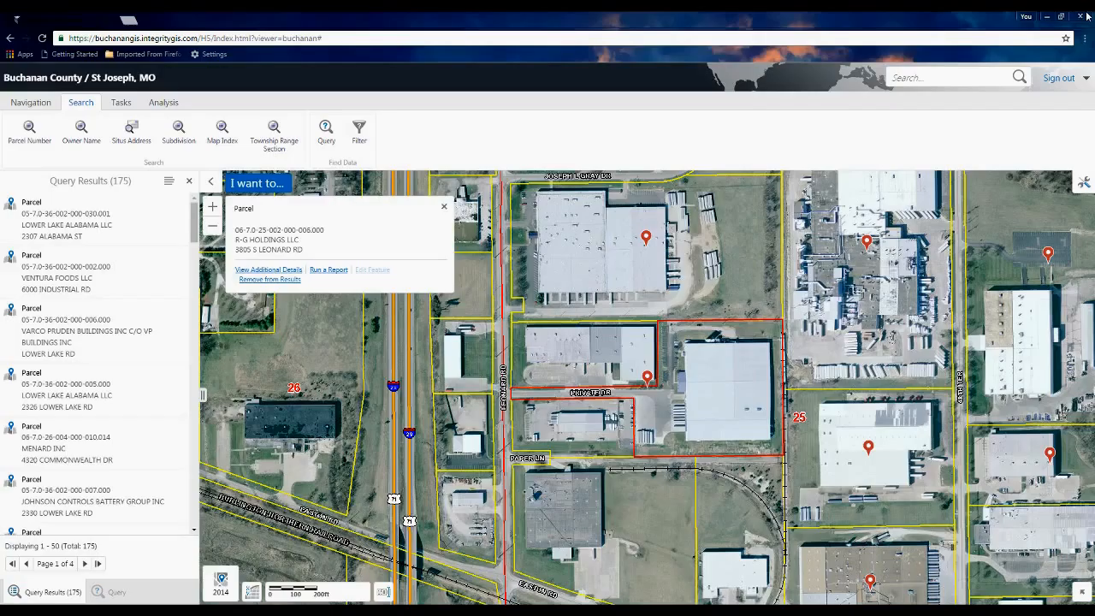
- Close the parcel callout, the query results and the query, and return the map to its full extent
{"action": "left_click", "coordinate": [443, 209]}
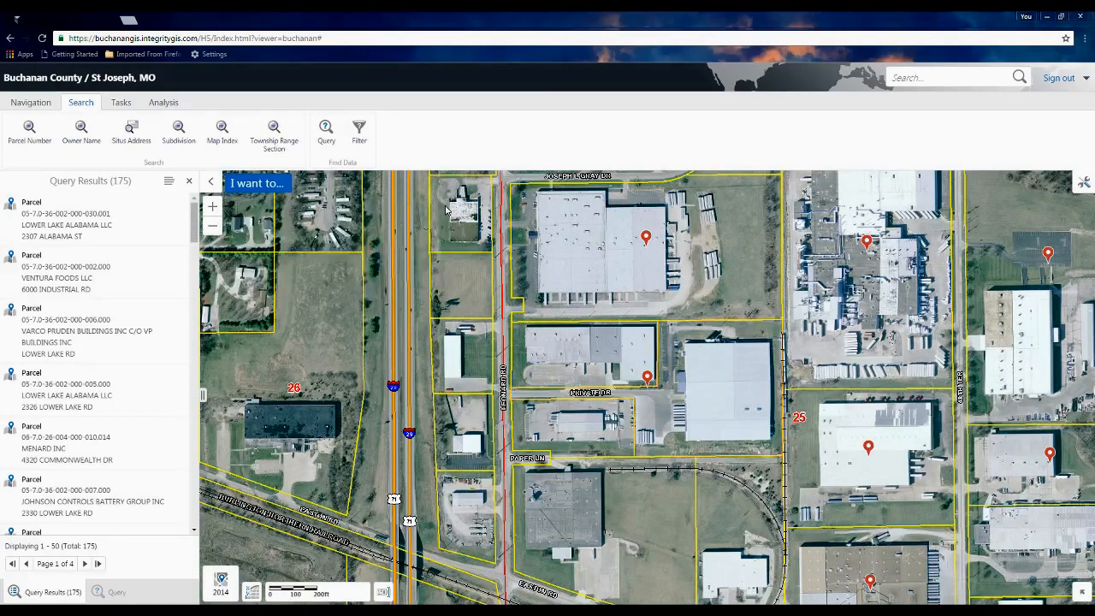
{"action": "left_click", "coordinate": [189, 182]}
{"action": "left_click", "coordinate": [189, 183]}
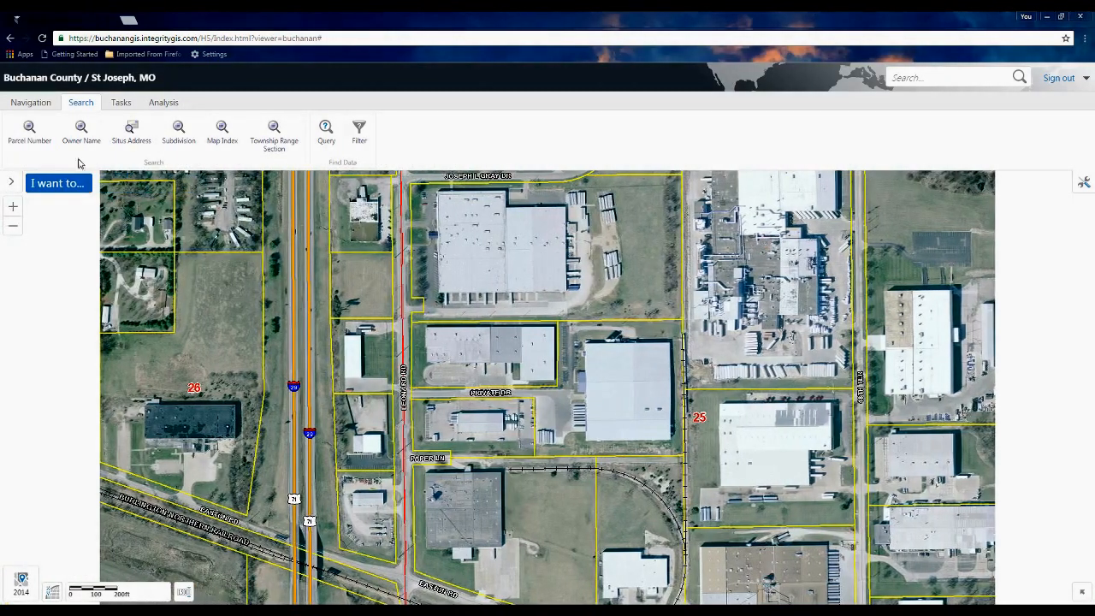
{"action": "left_click", "coordinate": [32, 102]}
{"action": "left_click", "coordinate": [22, 132]}
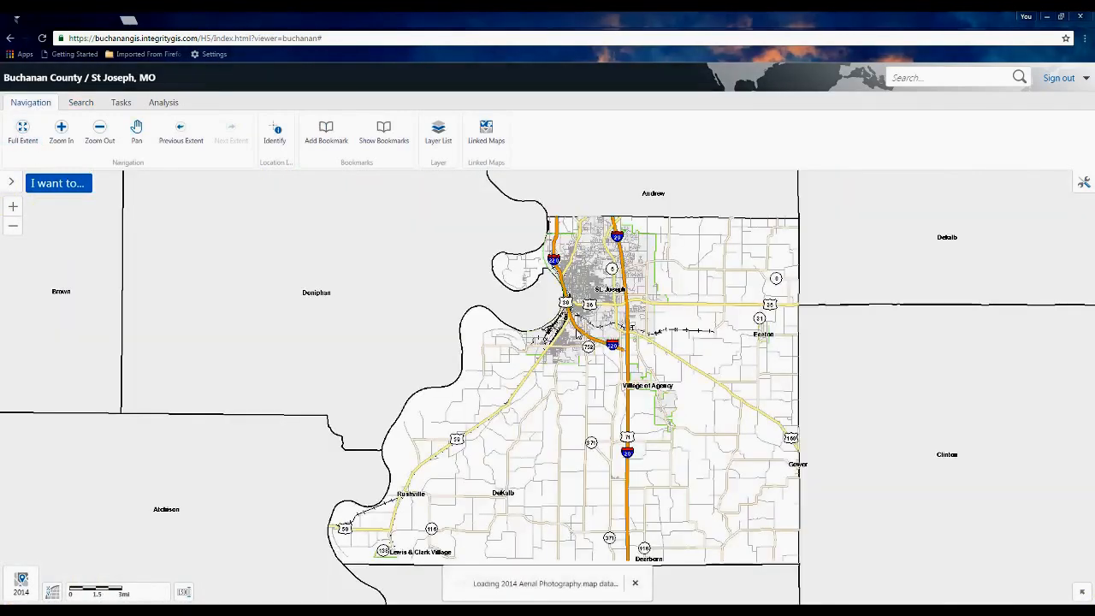
- Reopen the Query tool and choose Gravity Main as its data source
{"action": "left_click", "coordinate": [82, 106]}
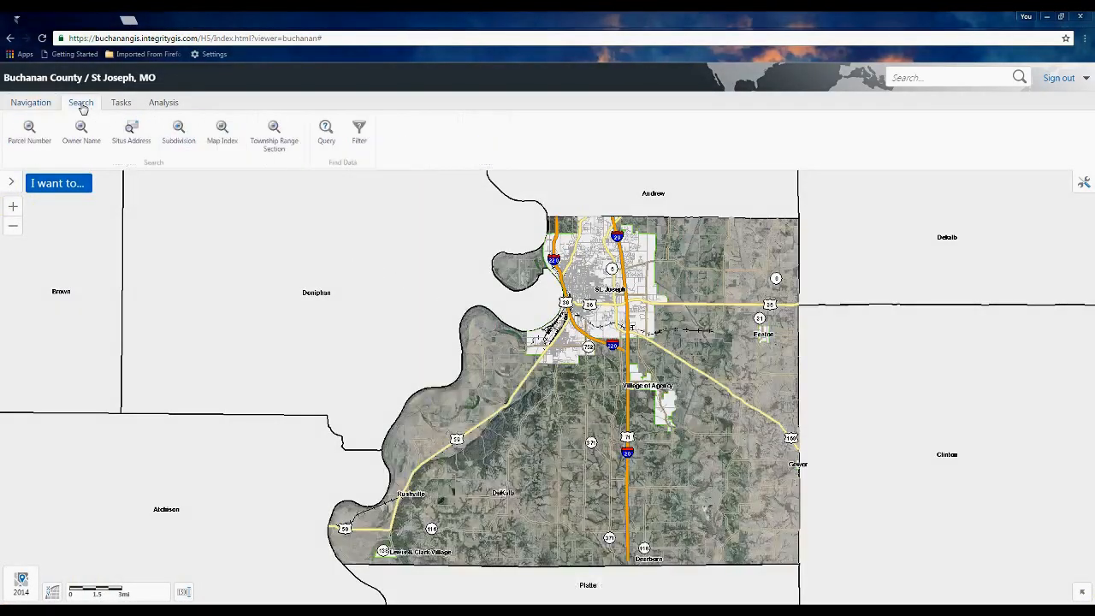
{"action": "left_click", "coordinate": [328, 133]}
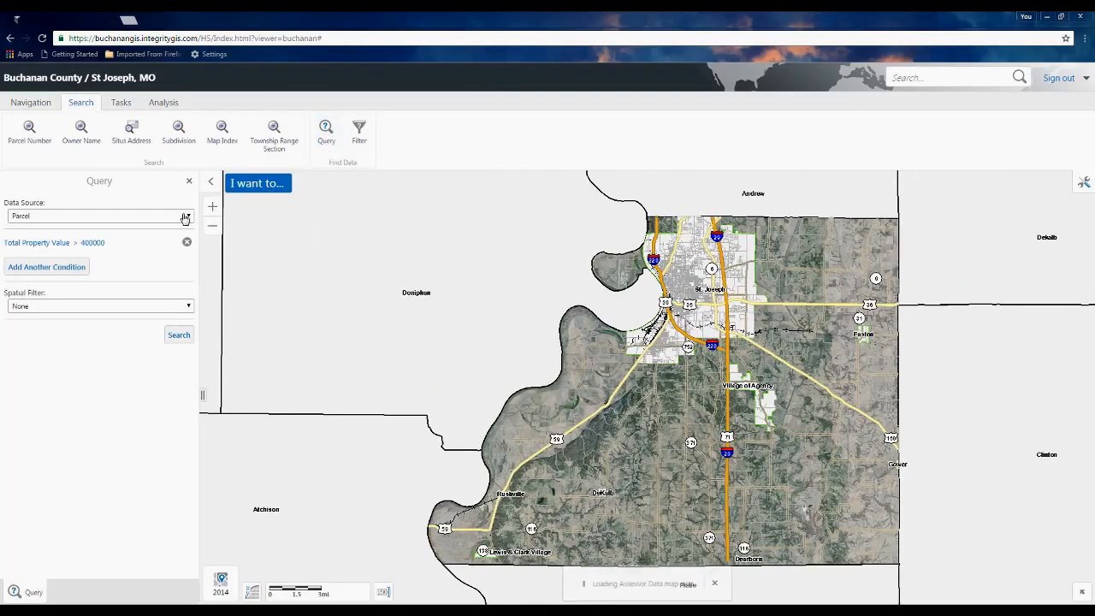
{"action": "left_click", "coordinate": [185, 218]}
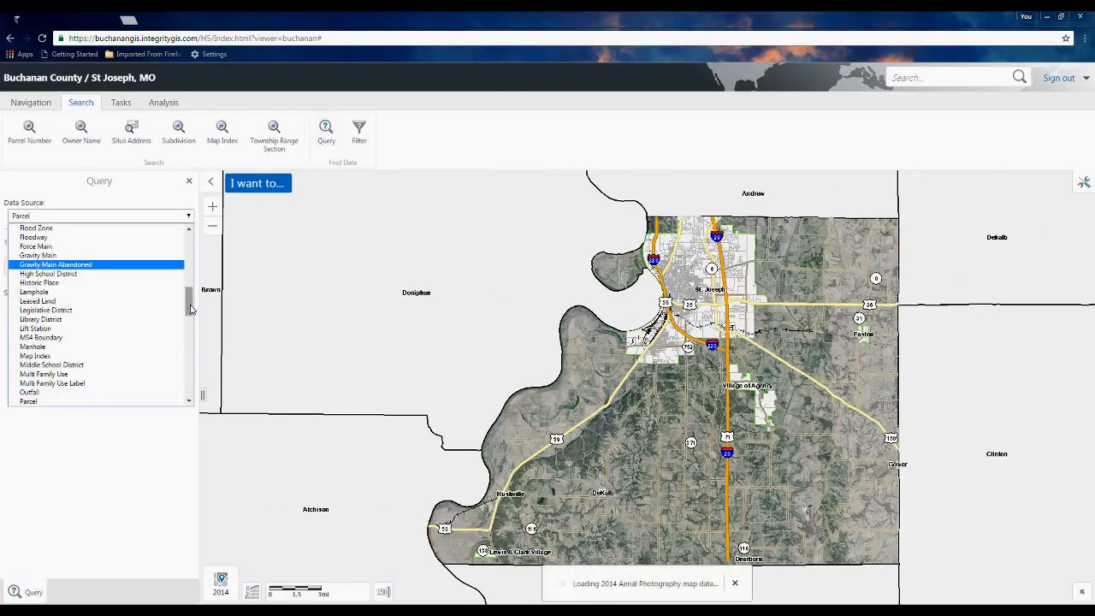
{"action": "left_click_drag", "start_coordinate": [188, 309], "coordinate": [188, 305]}
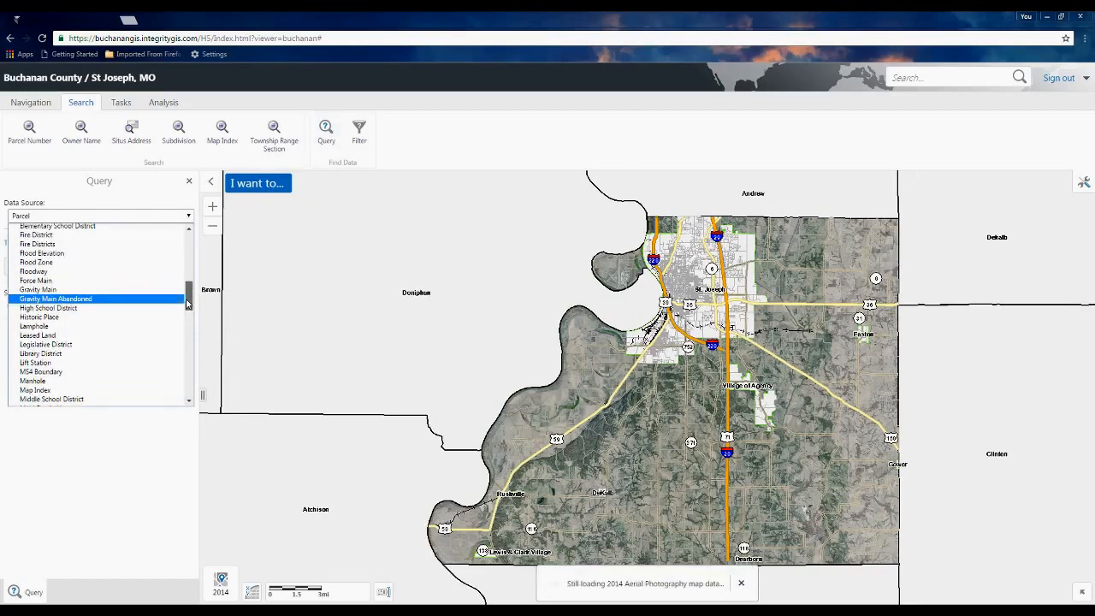
{"action": "left_click", "coordinate": [32, 292]}
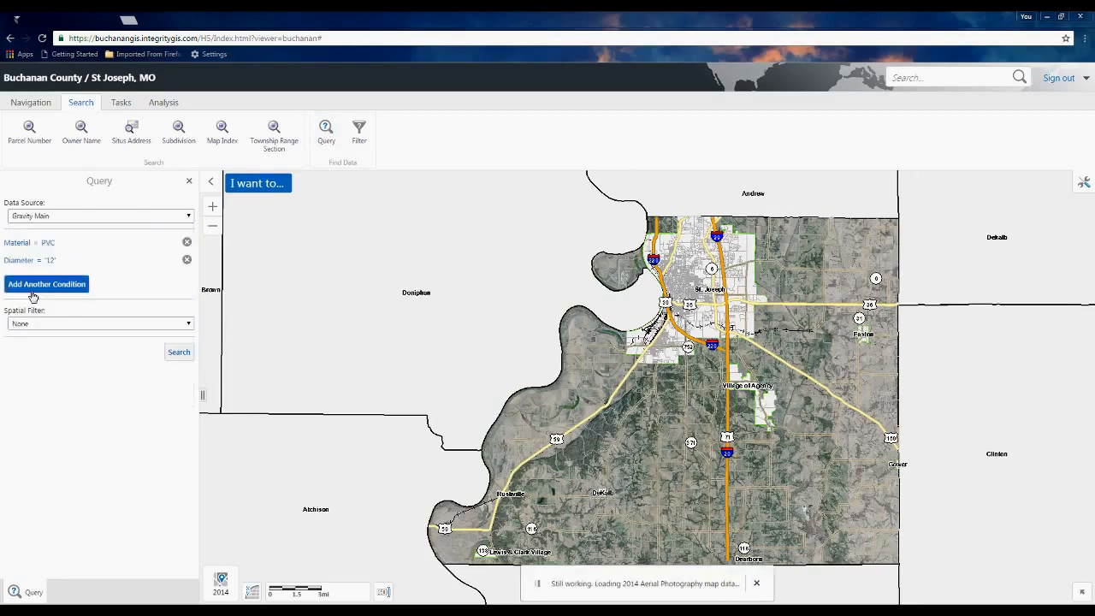
- Remove the Material condition from the Gravity Main query and set the remaining condition to Diameter = 12
{"action": "left_click", "coordinate": [187, 244]}
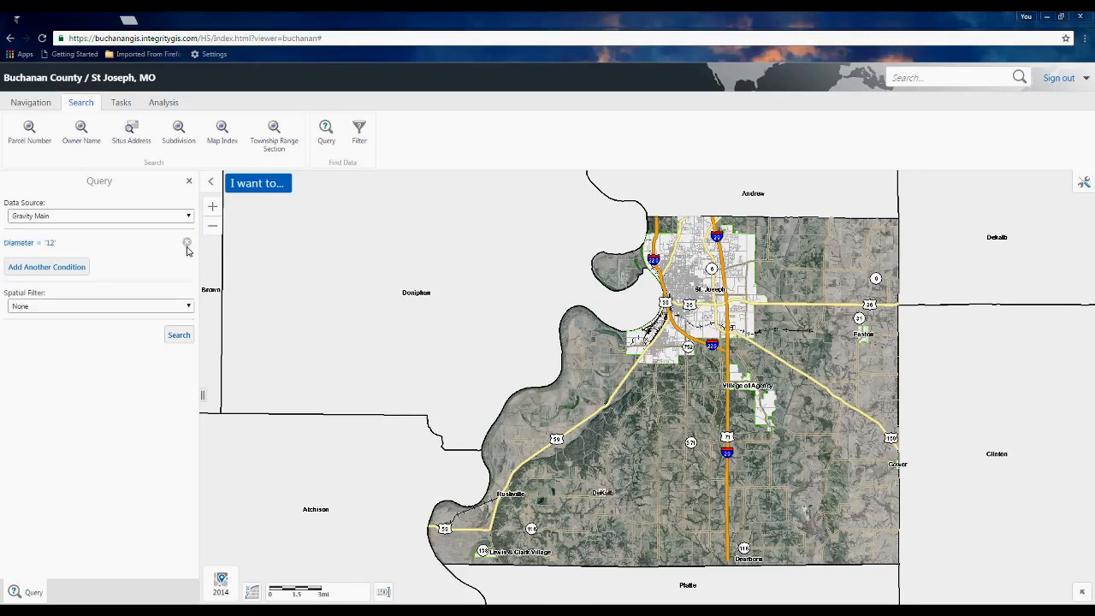
{"action": "left_click", "coordinate": [25, 243]}
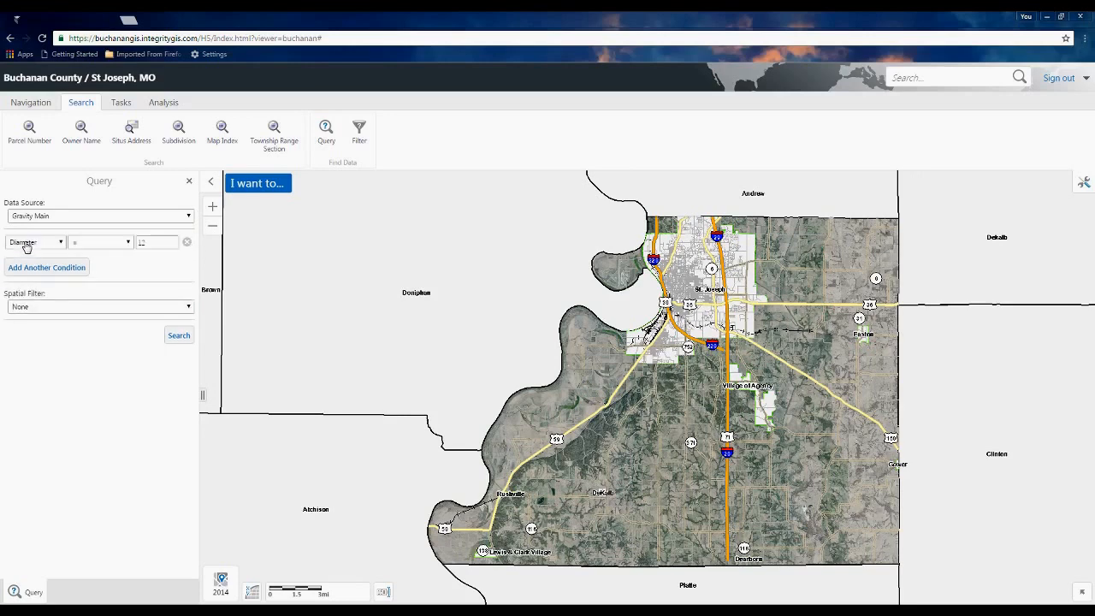
{"action": "left_click", "coordinate": [61, 243]}
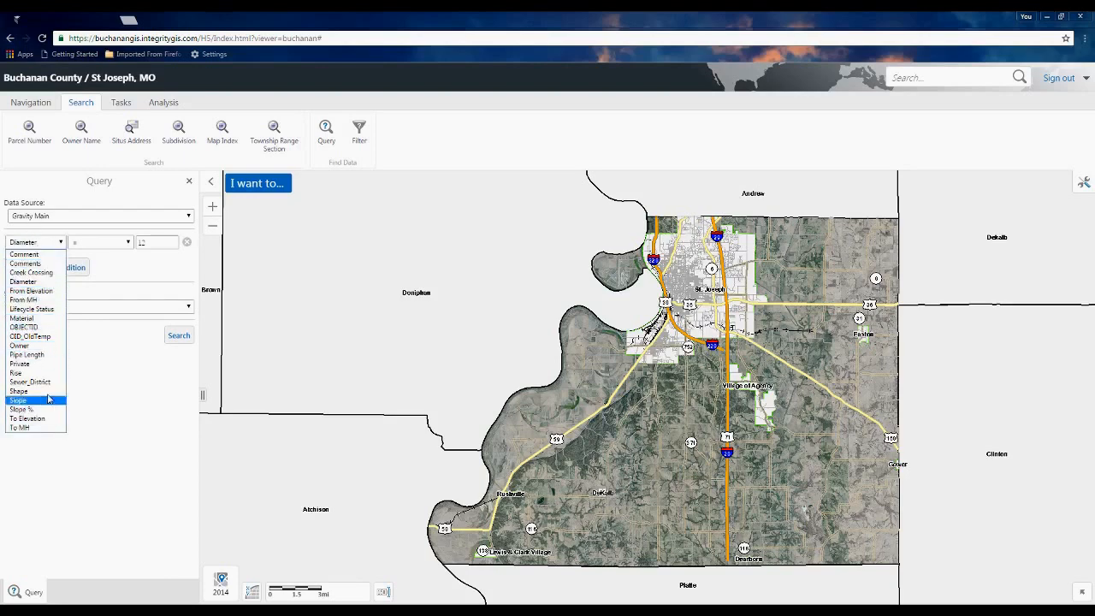
{"action": "left_click", "coordinate": [23, 282]}
{"action": "left_click", "coordinate": [94, 243]}
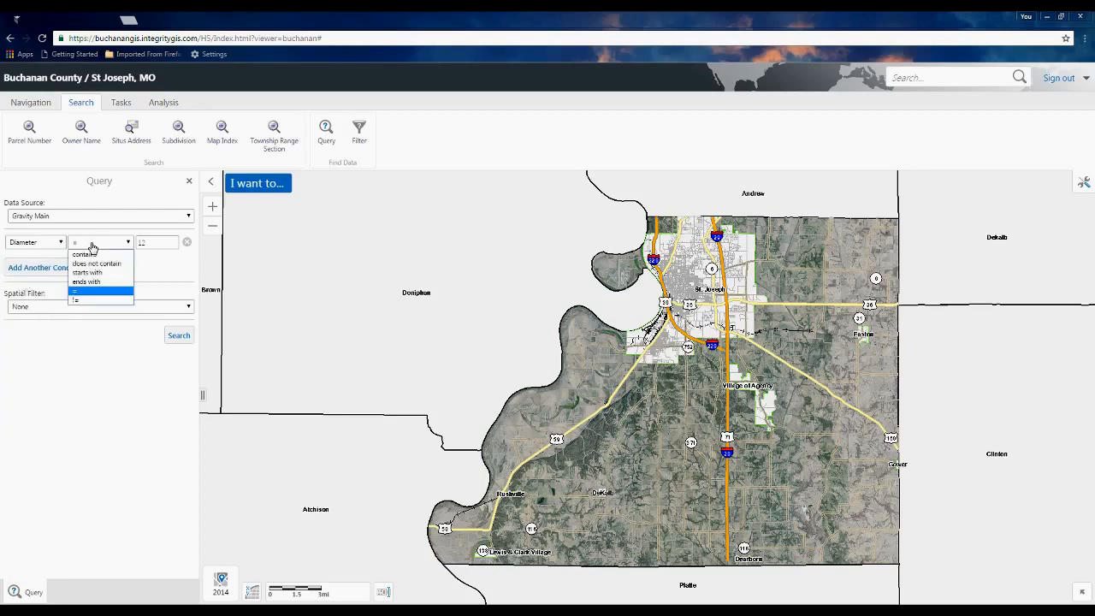
{"action": "left_click", "coordinate": [90, 292]}
{"action": "left_click_drag", "start_coordinate": [162, 240], "coordinate": [134, 245]}
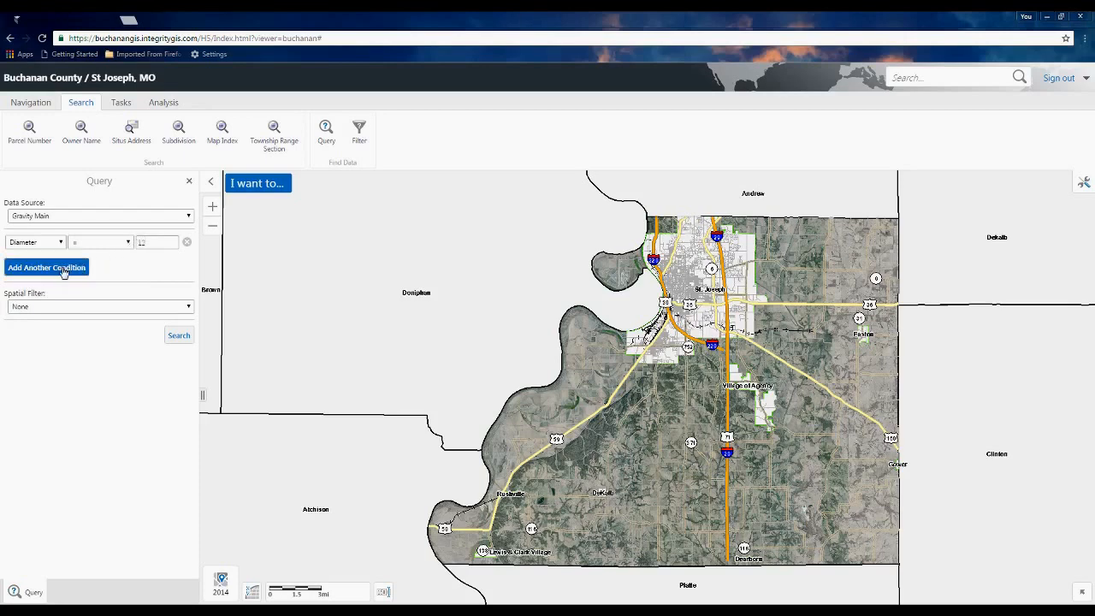
- Add a second condition, Material = PVC, to the Gravity Main query and run the search
{"action": "left_click", "coordinate": [31, 270]}
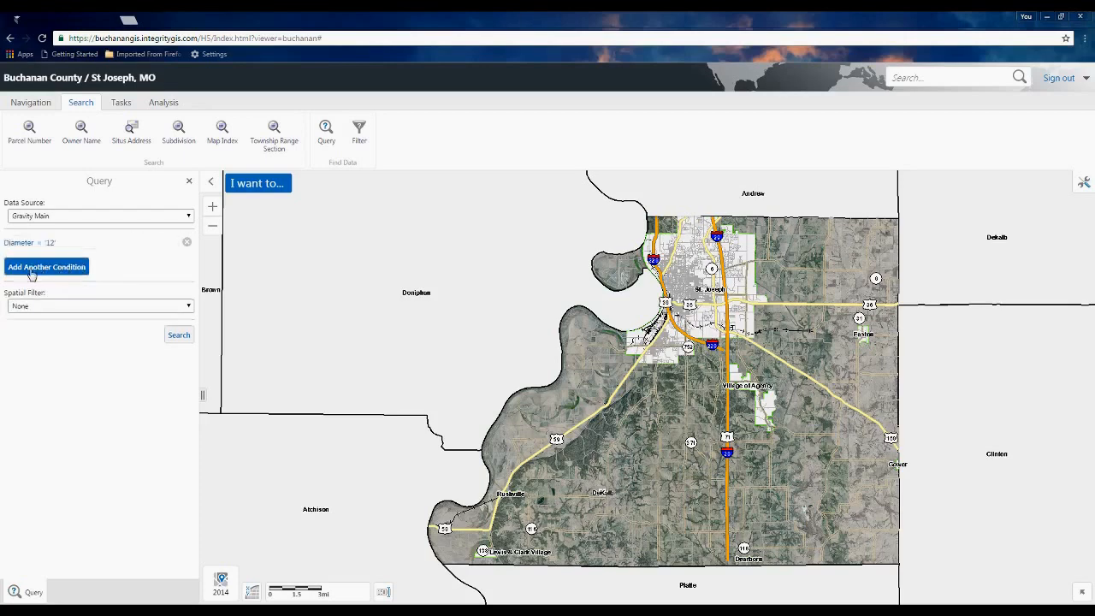
{"action": "left_click", "coordinate": [60, 270]}
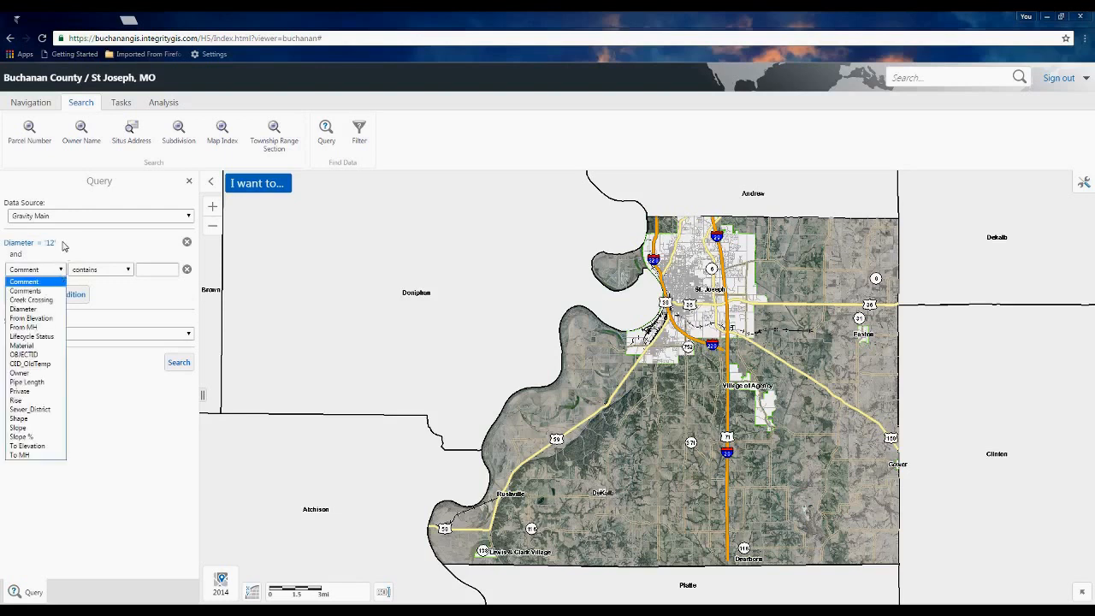
{"action": "left_click", "coordinate": [43, 345]}
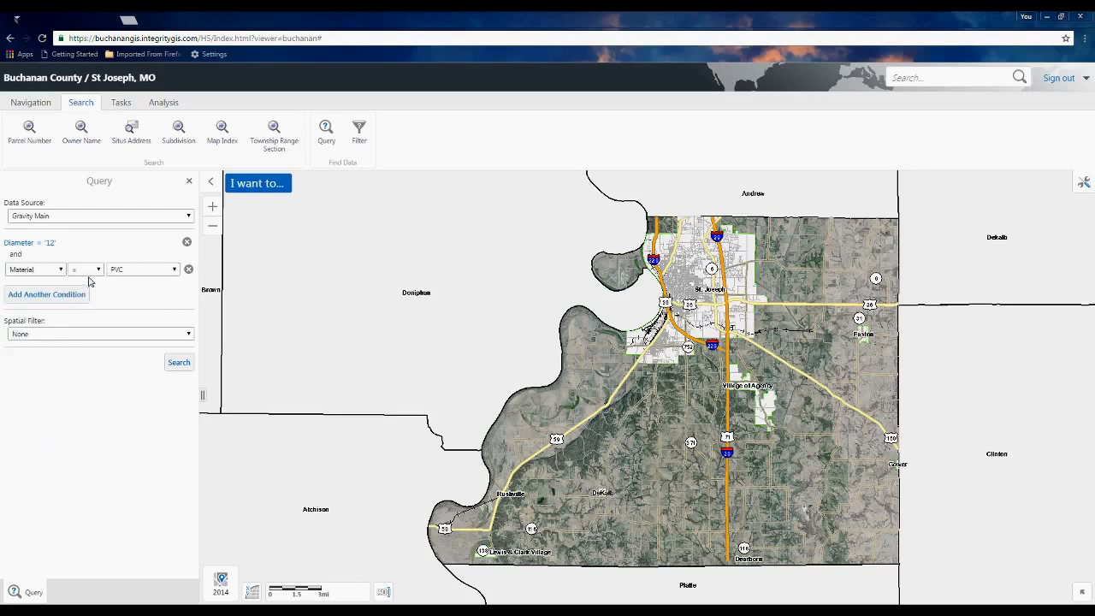
{"action": "left_click", "coordinate": [130, 270]}
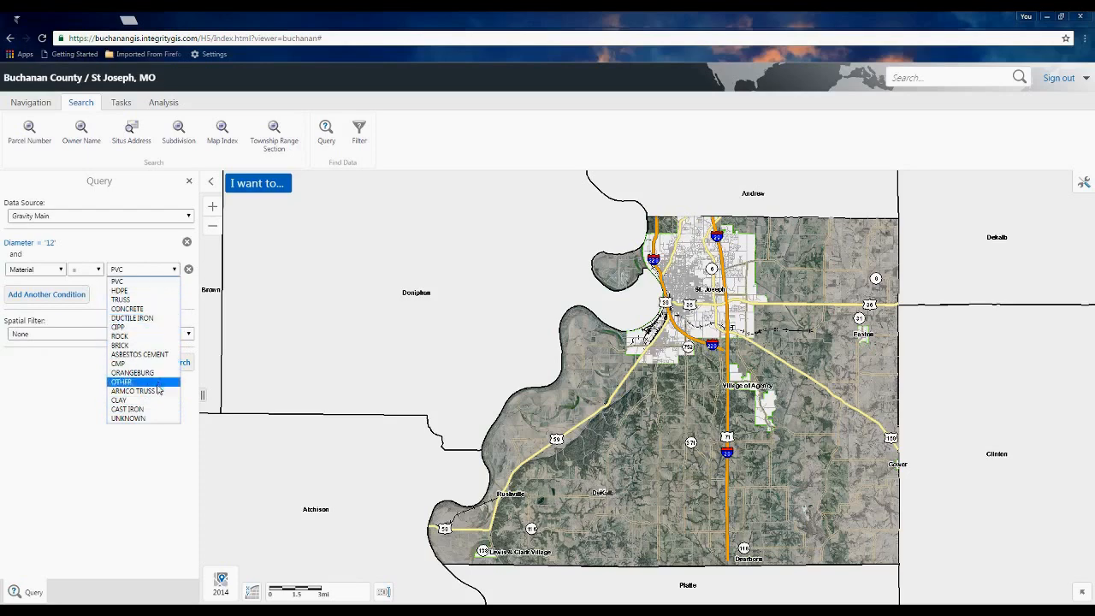
{"action": "left_click", "coordinate": [131, 276]}
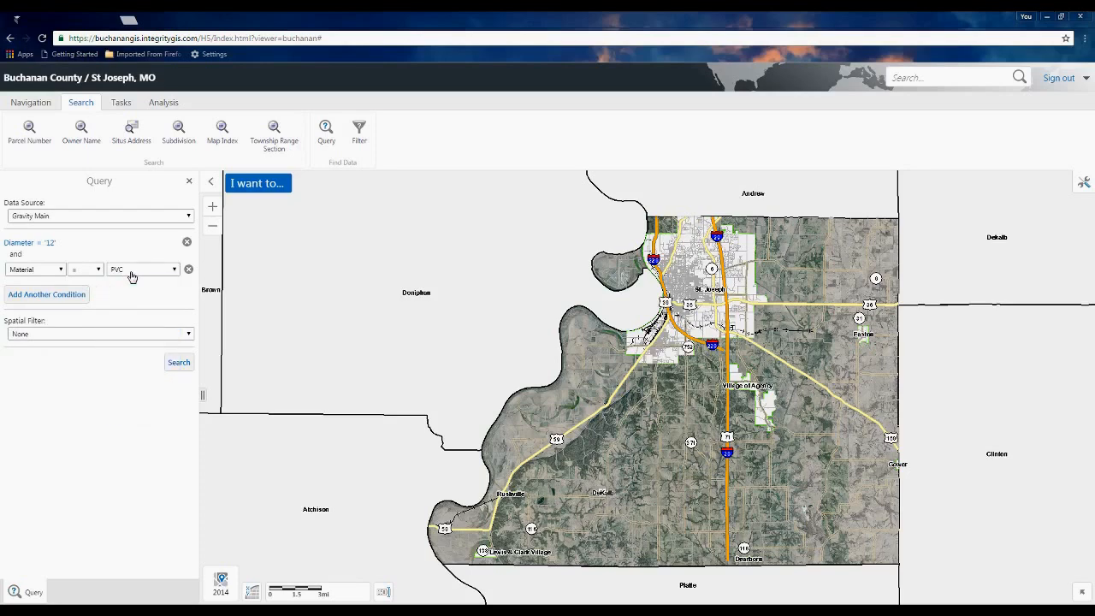
{"action": "left_click", "coordinate": [179, 362]}
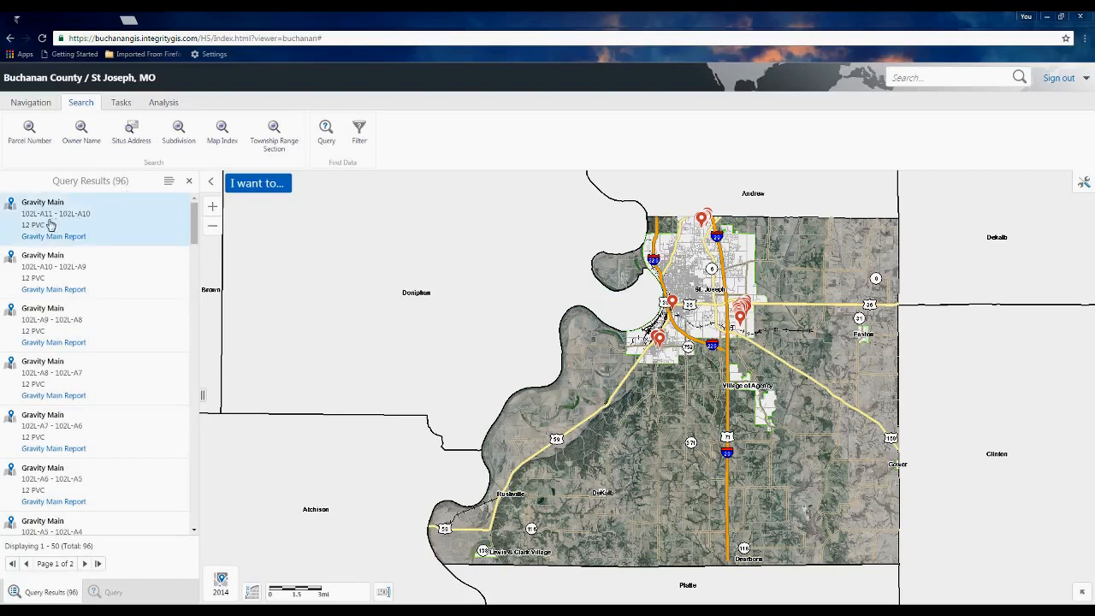
- Export the gravity main results to an XLSX file and open the downloaded file in Excel
{"action": "left_click", "coordinate": [168, 185]}
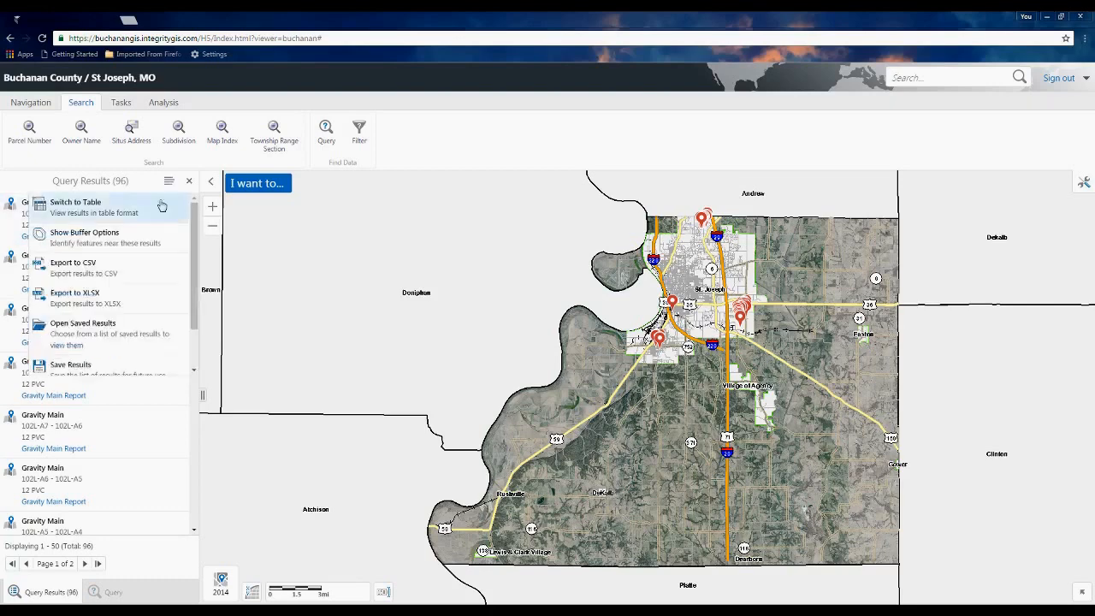
{"action": "left_click", "coordinate": [89, 295]}
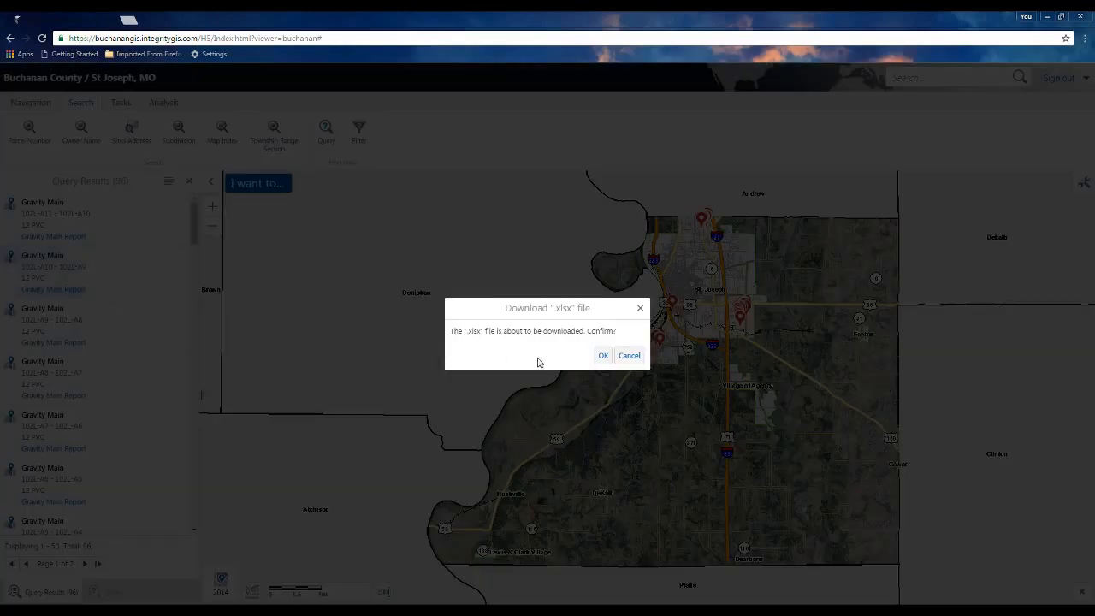
{"action": "left_click", "coordinate": [603, 355]}
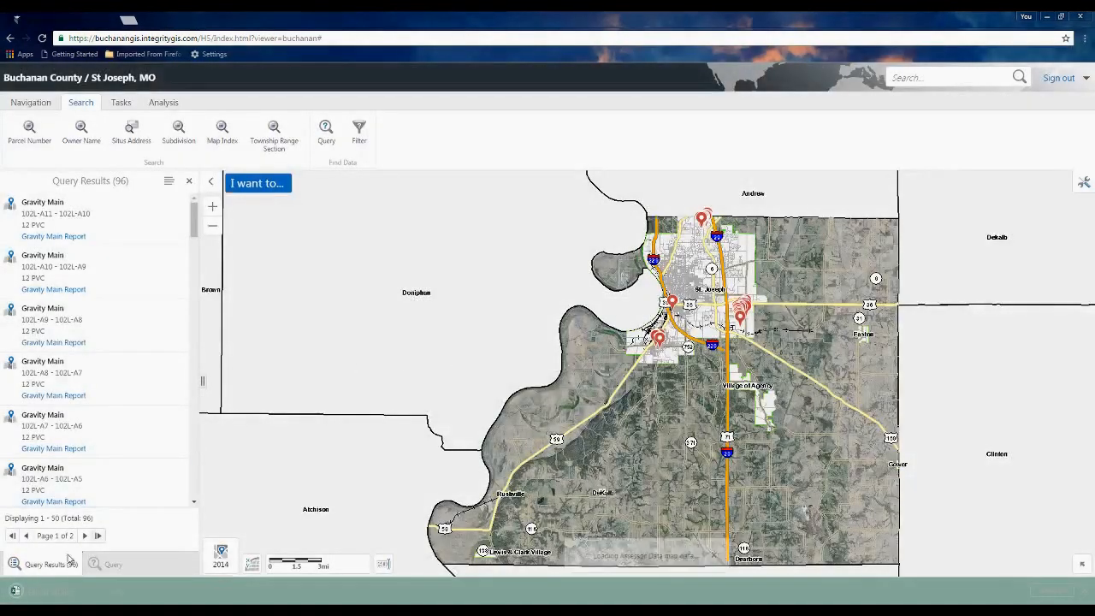
{"action": "left_click", "coordinate": [15, 590]}
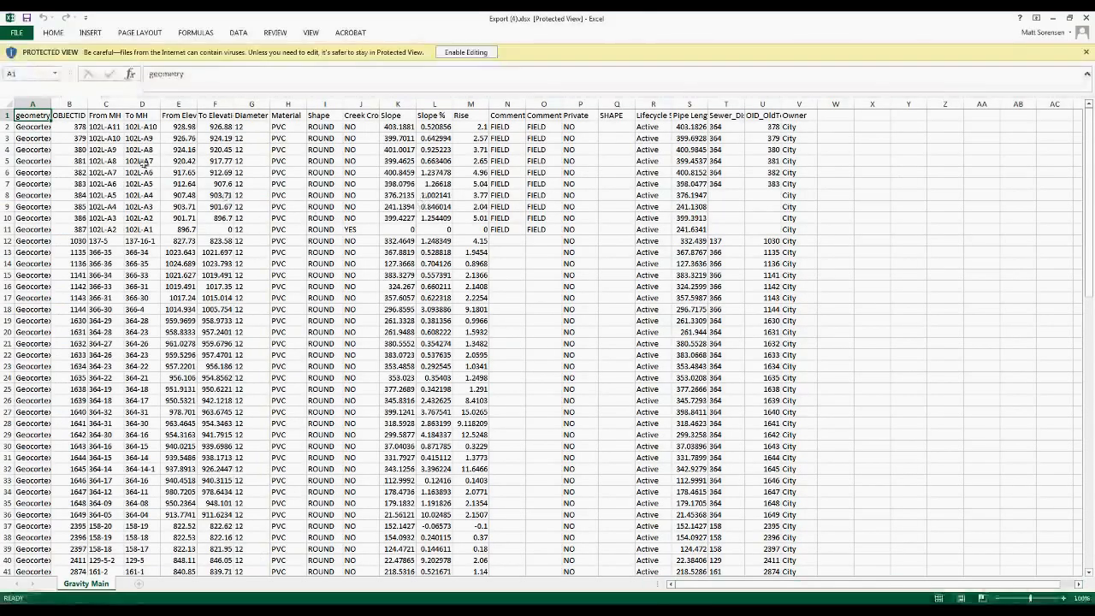
- Autofit all columns of the Gravity Main sheet and examine the Pipe Length column down to its last row
{"action": "left_click", "coordinate": [7, 105]}
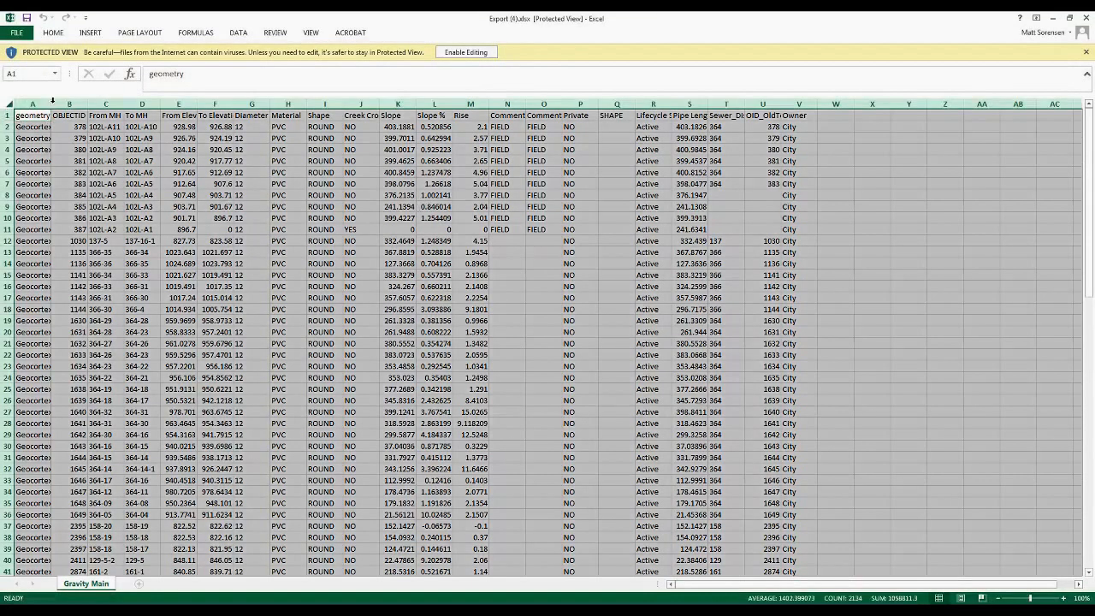
{"action": "double_click", "coordinate": [51, 104]}
{"action": "left_click_drag", "start_coordinate": [710, 586], "coordinate": [741, 584]}
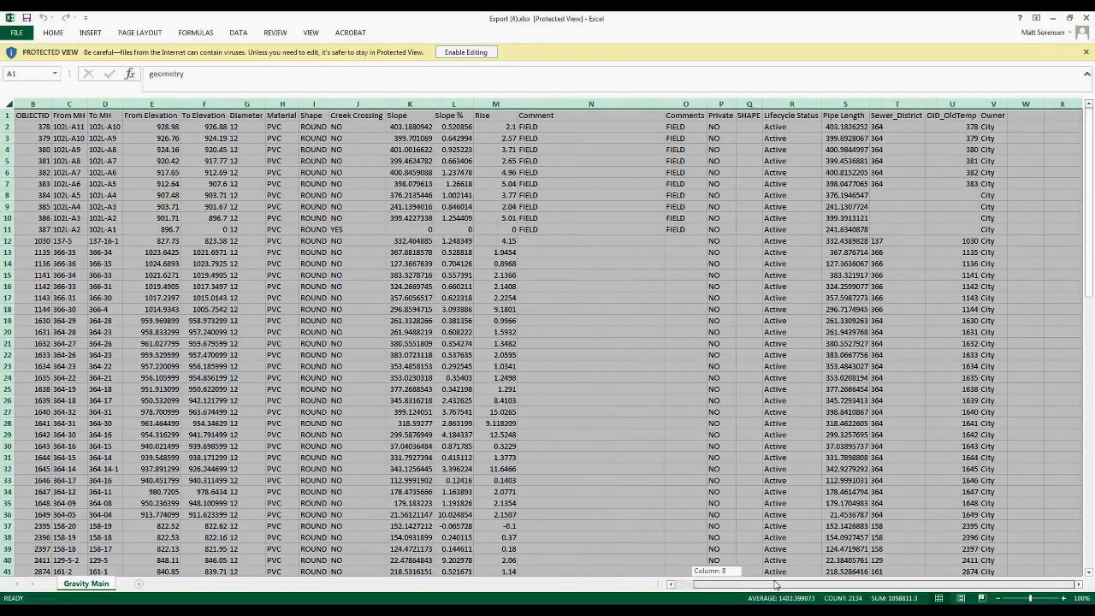
{"action": "left_click", "coordinate": [843, 117]}
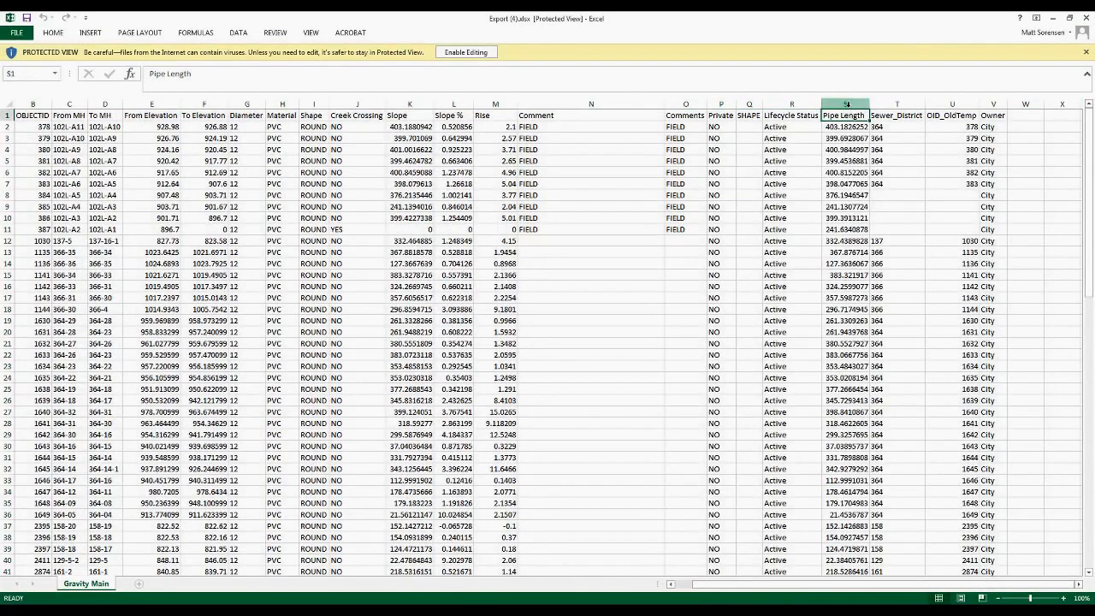
{"action": "left_click", "coordinate": [846, 104]}
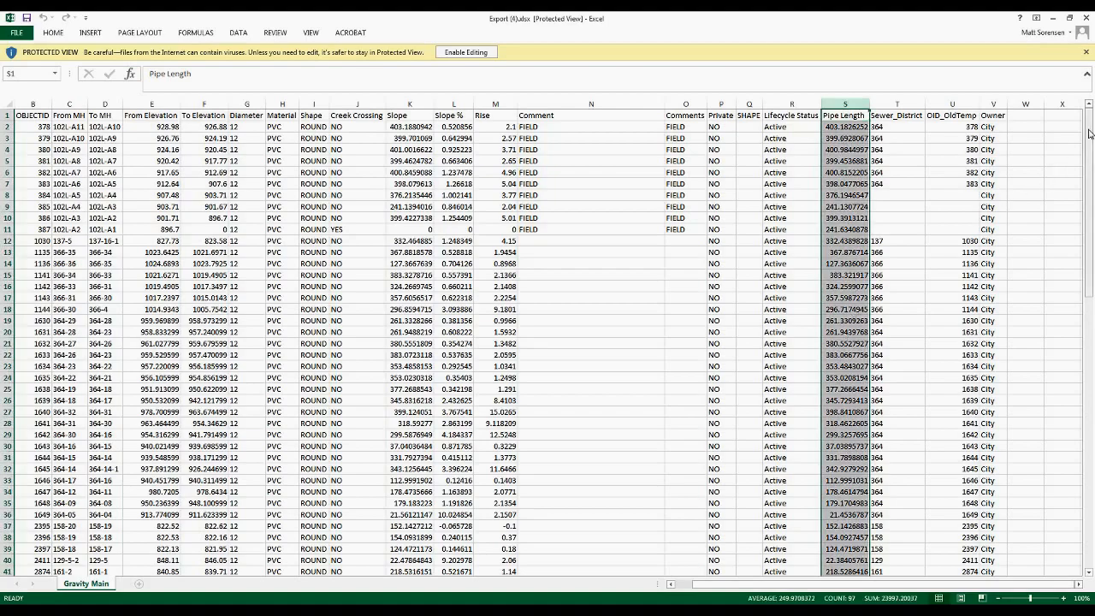
{"action": "left_click_drag", "start_coordinate": [1089, 134], "coordinate": [1091, 539]}
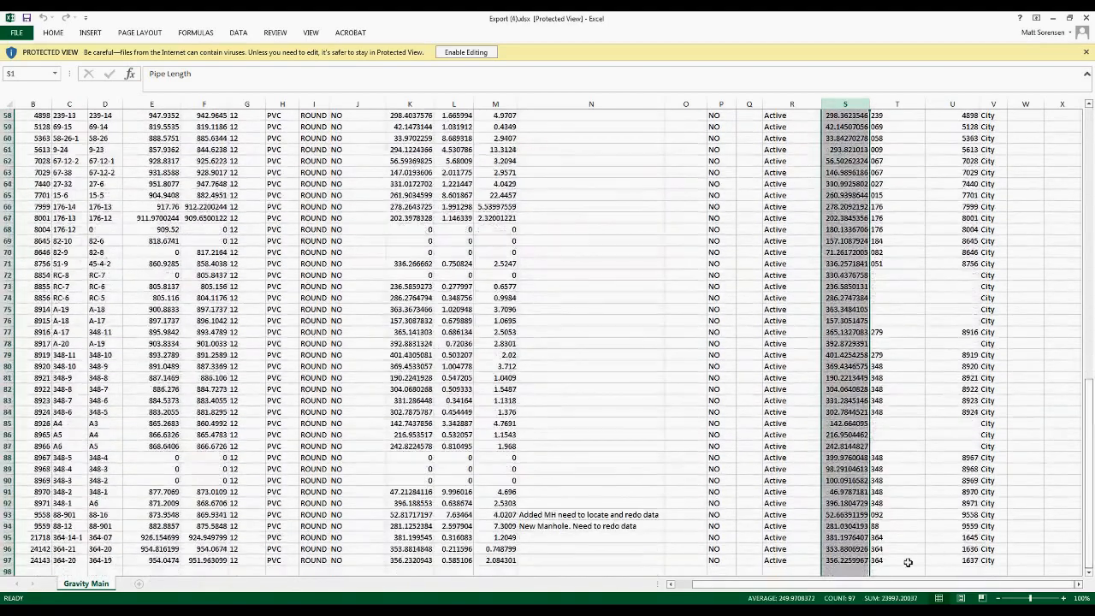
- Select the empty cell S98 below the Pipe Length values and enable editing of the protected workbook
{"action": "left_click", "coordinate": [851, 571]}
{"action": "right_click", "coordinate": [852, 576]}
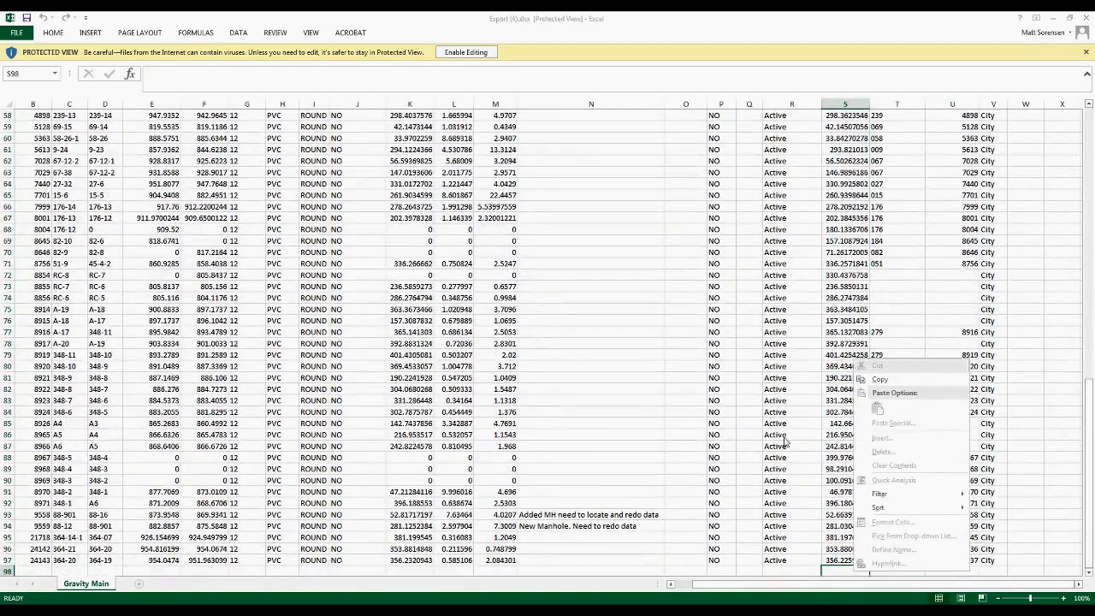
{"action": "left_click", "coordinate": [459, 53]}
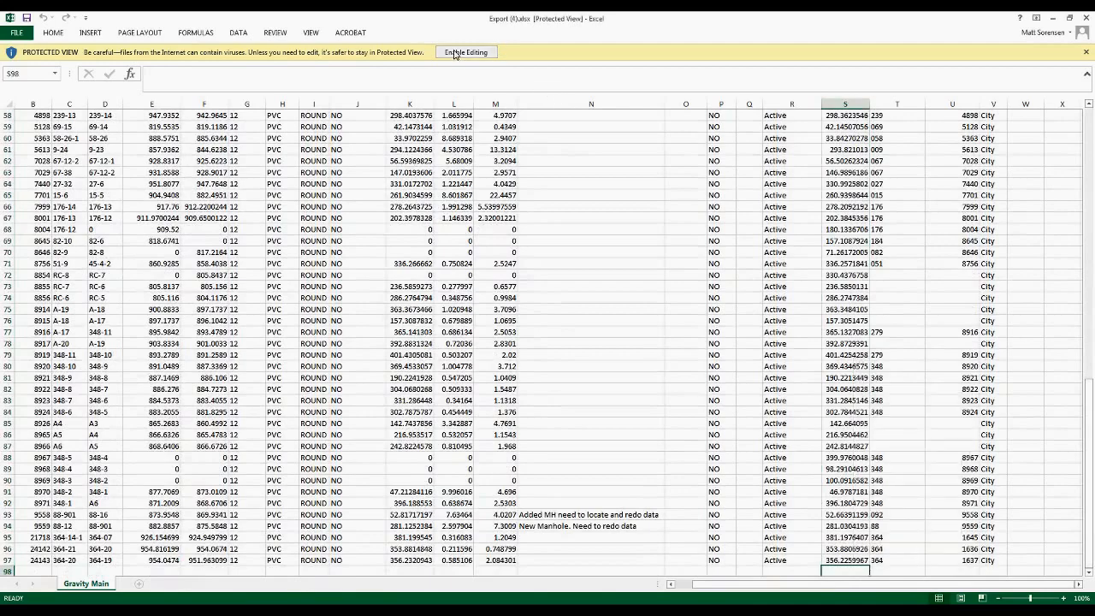
{"action": "left_click", "coordinate": [455, 53]}
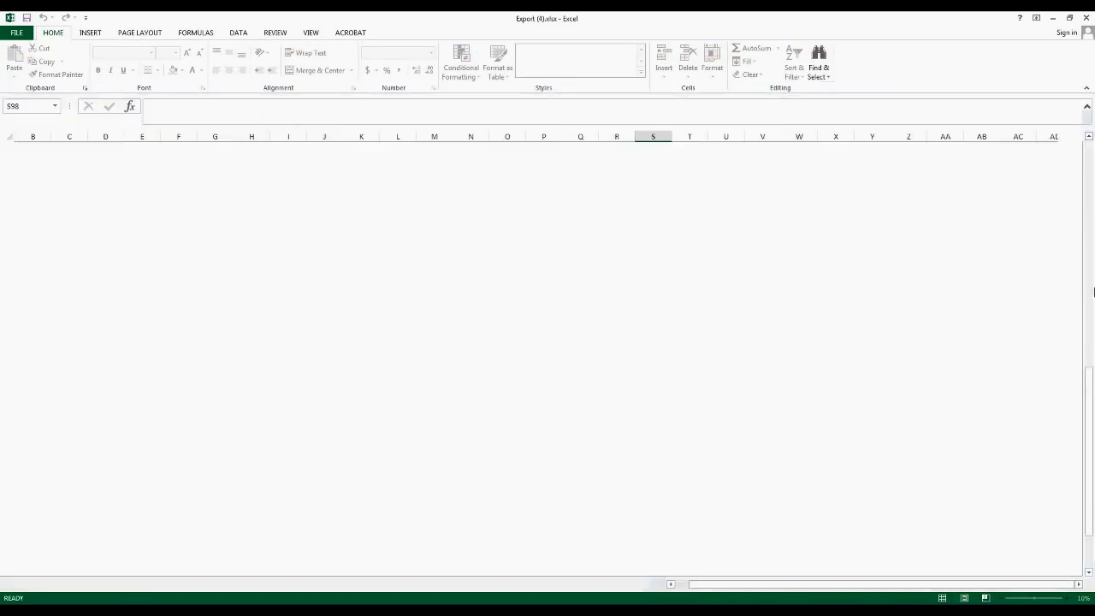
- Total the pipe lengths S2:S97 in cell S98 with AutoSum and widen column S to show the full values
{"action": "left_click", "coordinate": [652, 135]}
{"action": "scroll", "coordinate": [667, 445], "scroll_direction": "down", "scroll_amount": 7}
{"action": "left_click", "coordinate": [654, 363]}
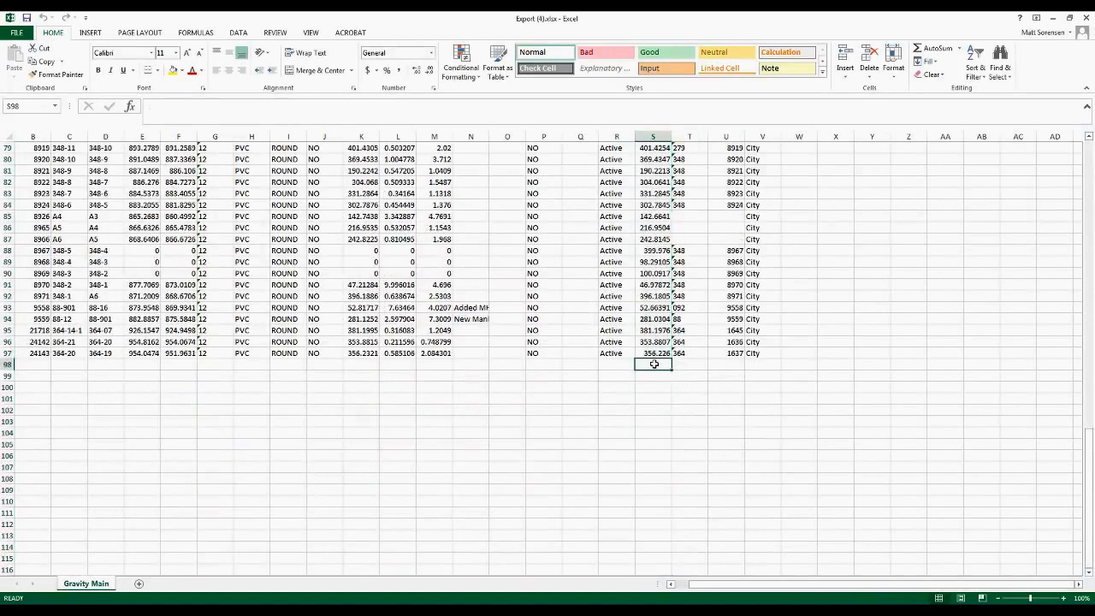
{"action": "left_click", "coordinate": [932, 50]}
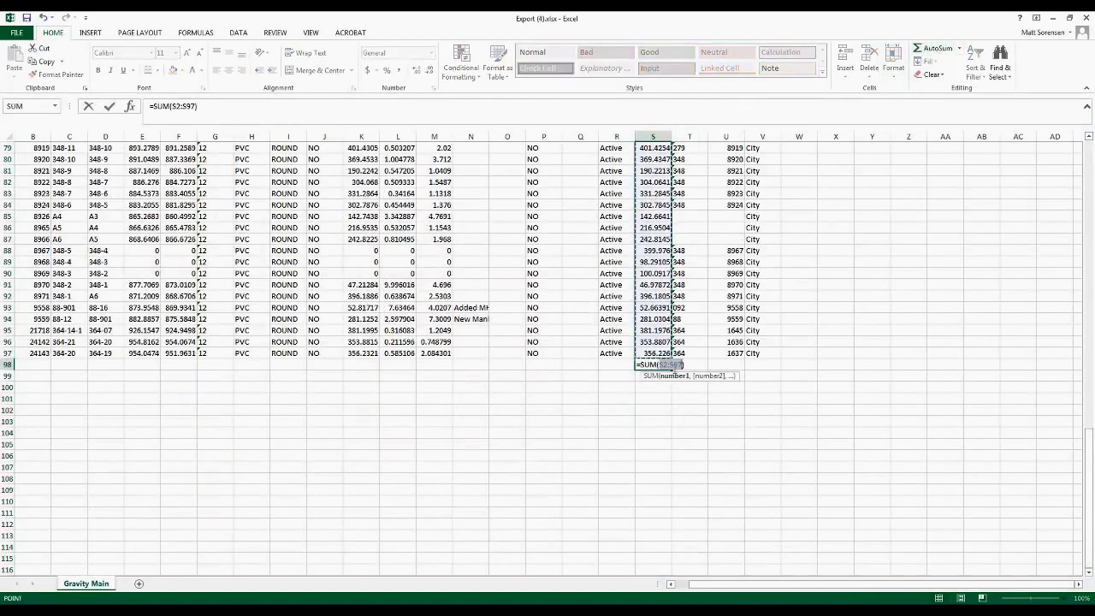
{"action": "key", "text": "Return"}
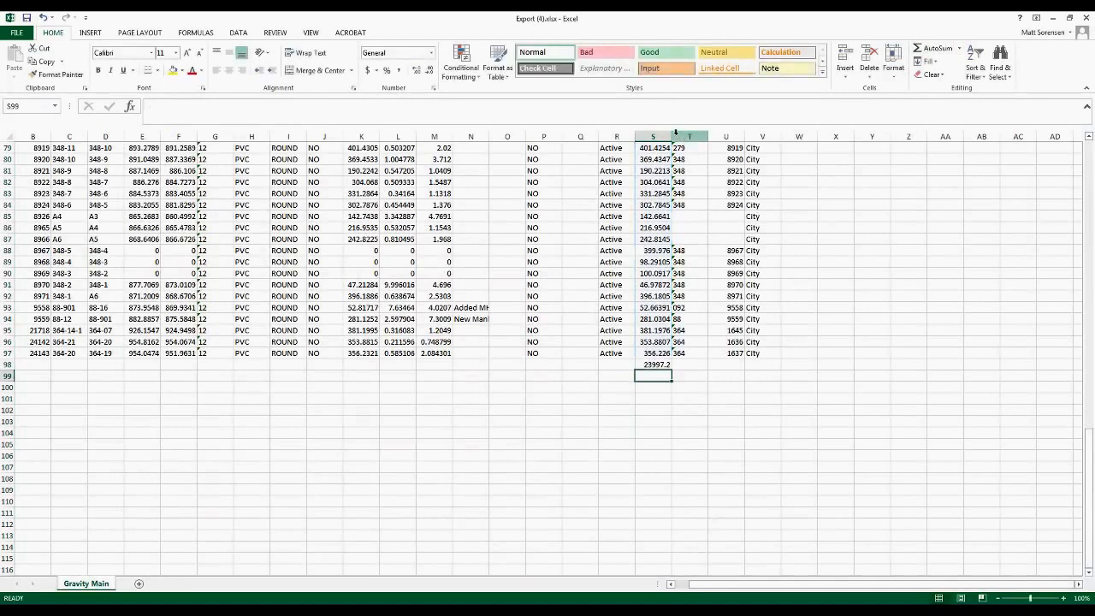
{"action": "left_click_drag", "start_coordinate": [675, 134], "coordinate": [693, 134]}
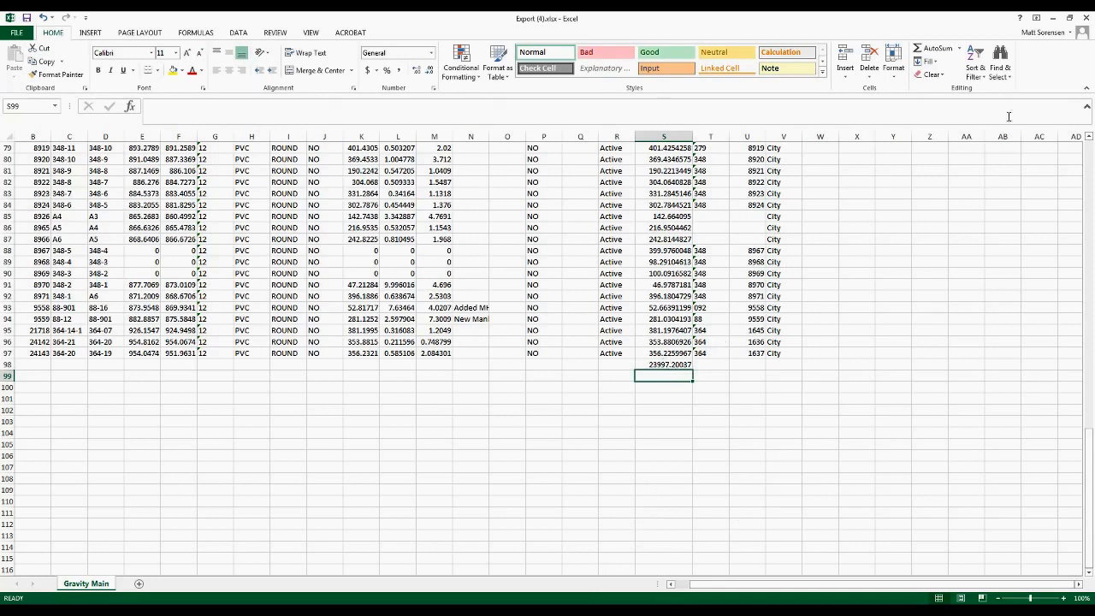
- Close the workbook without saving its changes, and close the query results and the query on the map
{"action": "left_click", "coordinate": [1084, 17]}
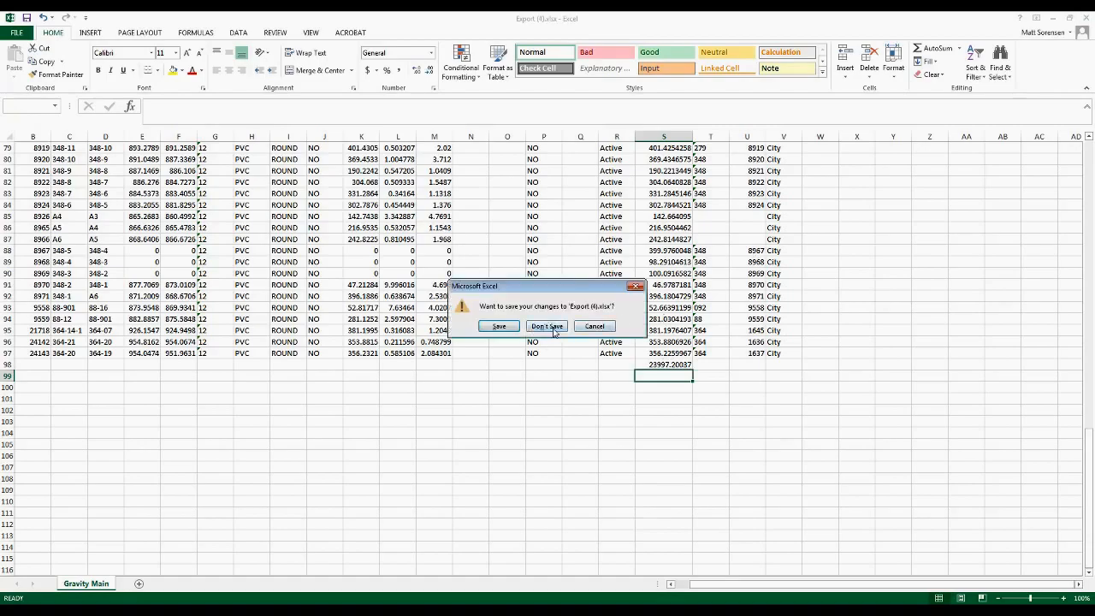
{"action": "left_click", "coordinate": [548, 327]}
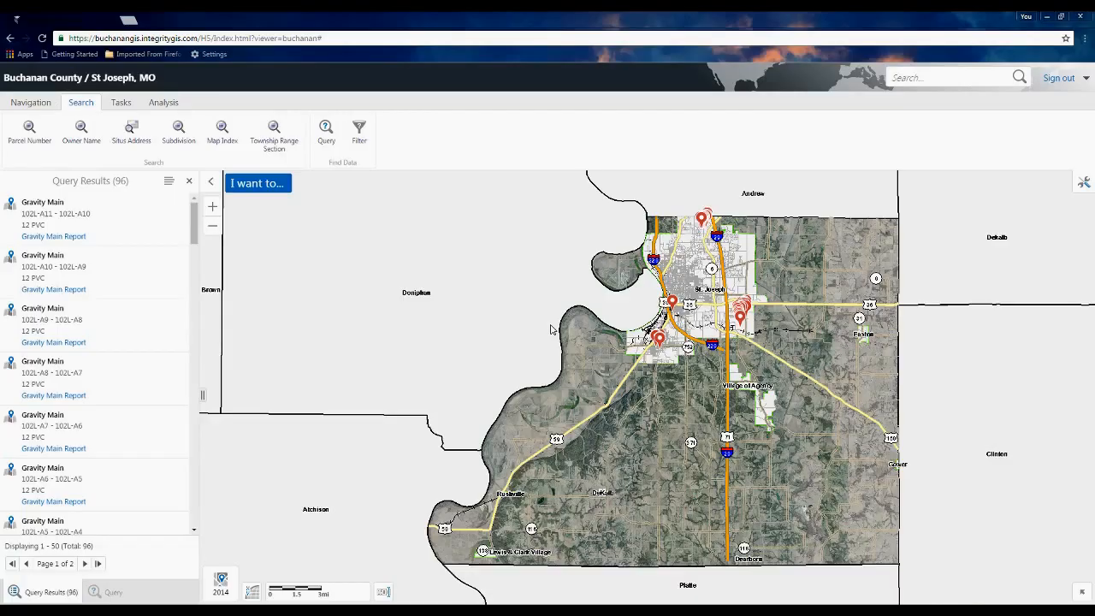
{"action": "left_click", "coordinate": [190, 181]}
{"action": "left_click", "coordinate": [190, 182]}
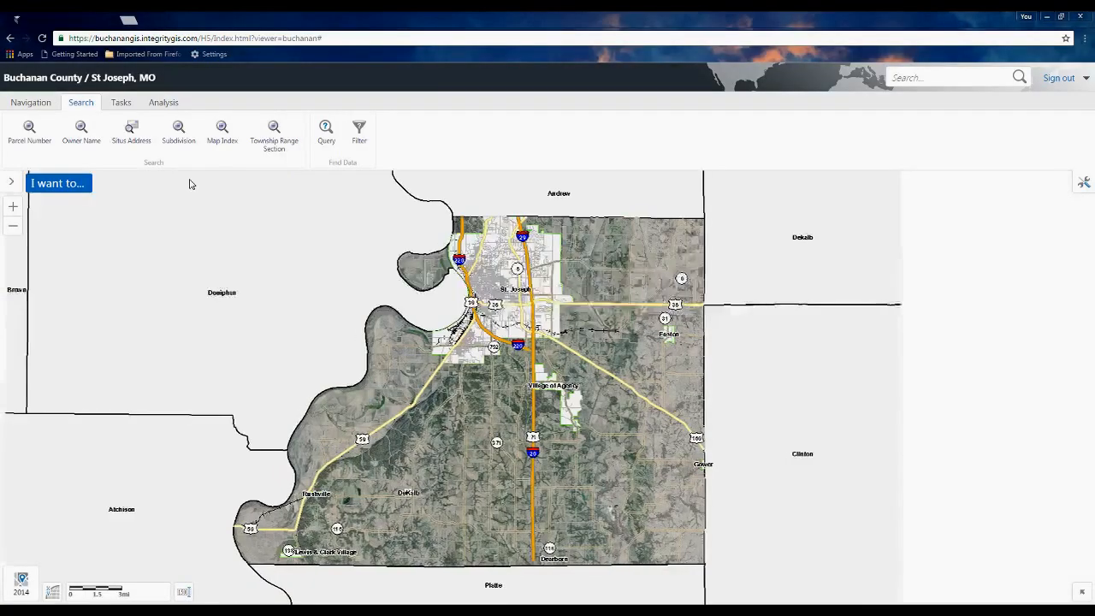